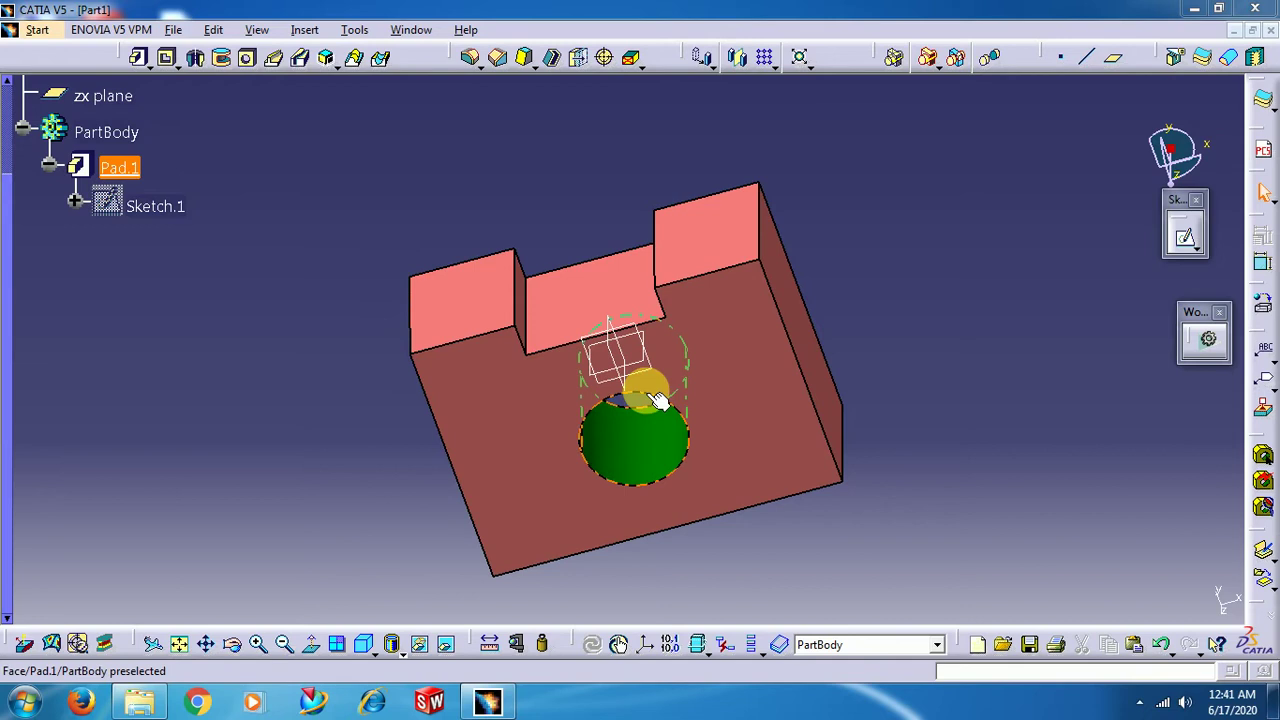
Rotate the slotted block so its round-hole face and top slot face the viewer.
mouse_move(506, 191)
middle_down()
mouse_move(651, 215)
mouse_move(651, 257)
mouse_move(729, 183)
mouse_move(591, 286)
mouse_move(649, 408)
mouse_move(688, 380)
mouse_move(729, 374)
middle_up()
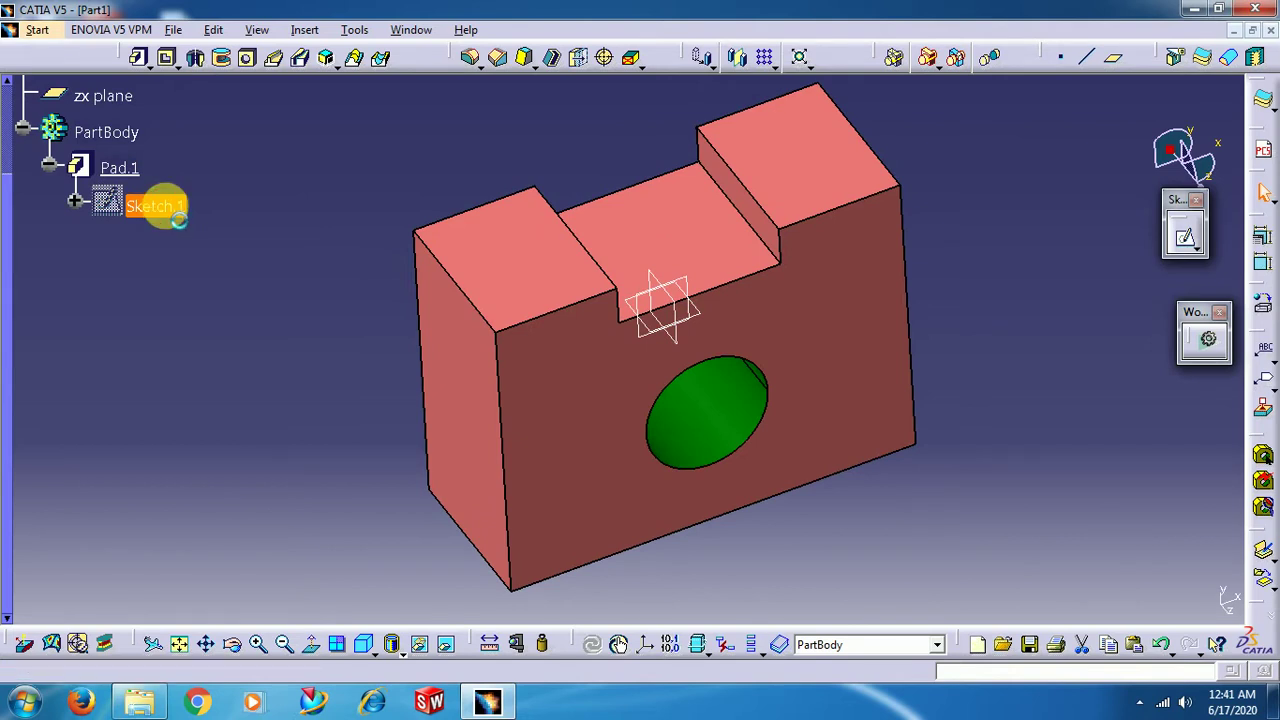
Reopen Sketch.1 and check that the slot width dimension reads 40.00 mm, leaving it unchanged.
double_click(156, 206)
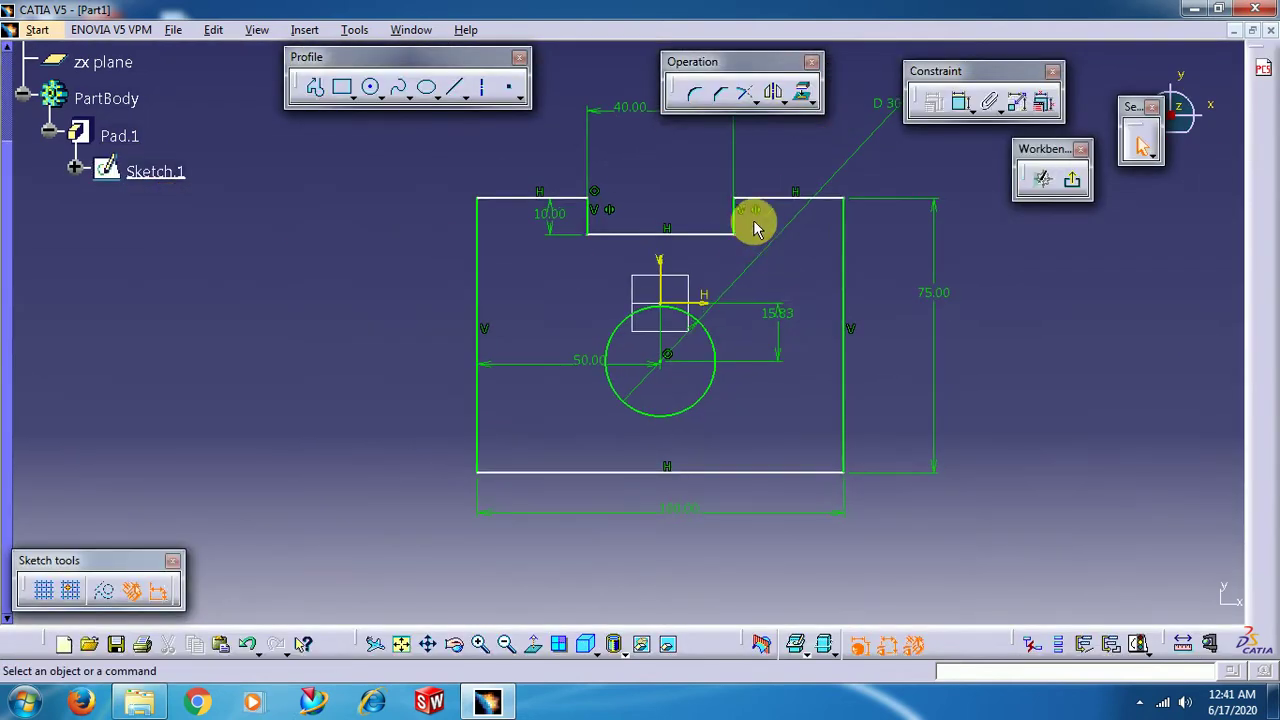
double_click(605, 190)
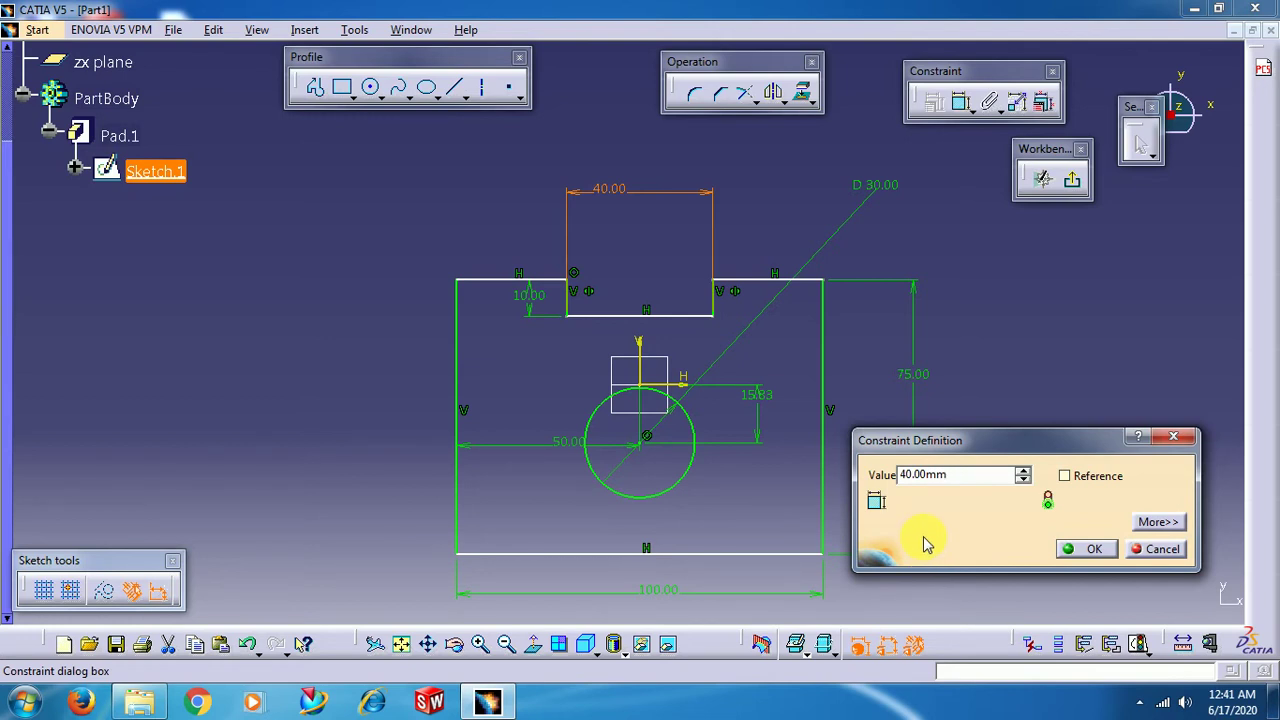
click(1088, 550)
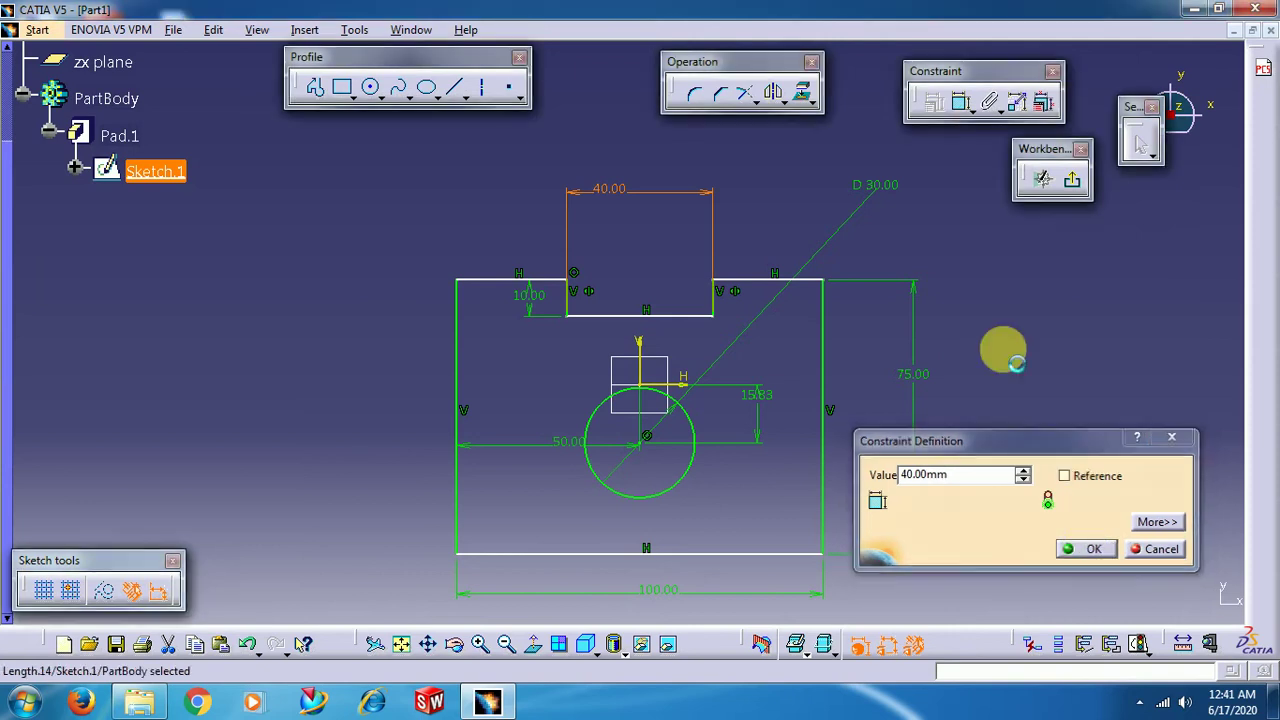
click(355, 32)
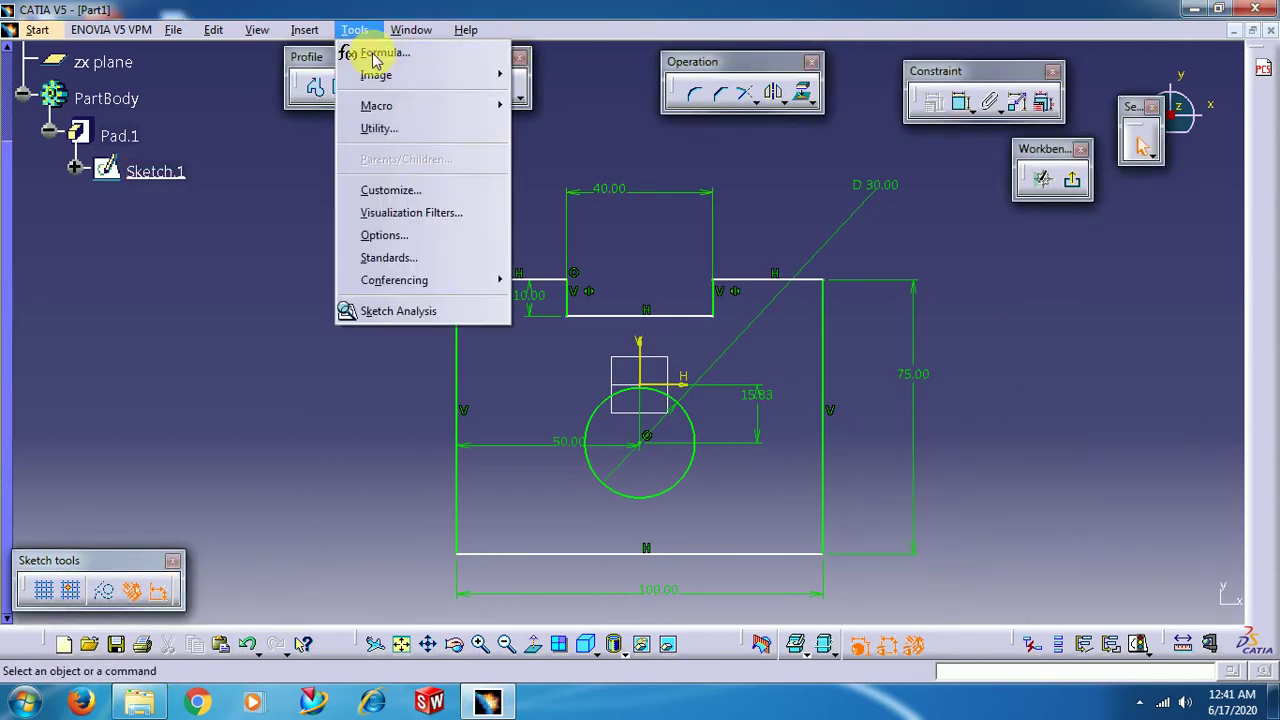
Set Length to Inch (in) under Options > General > Parameters and Measure > Units.
click(404, 240)
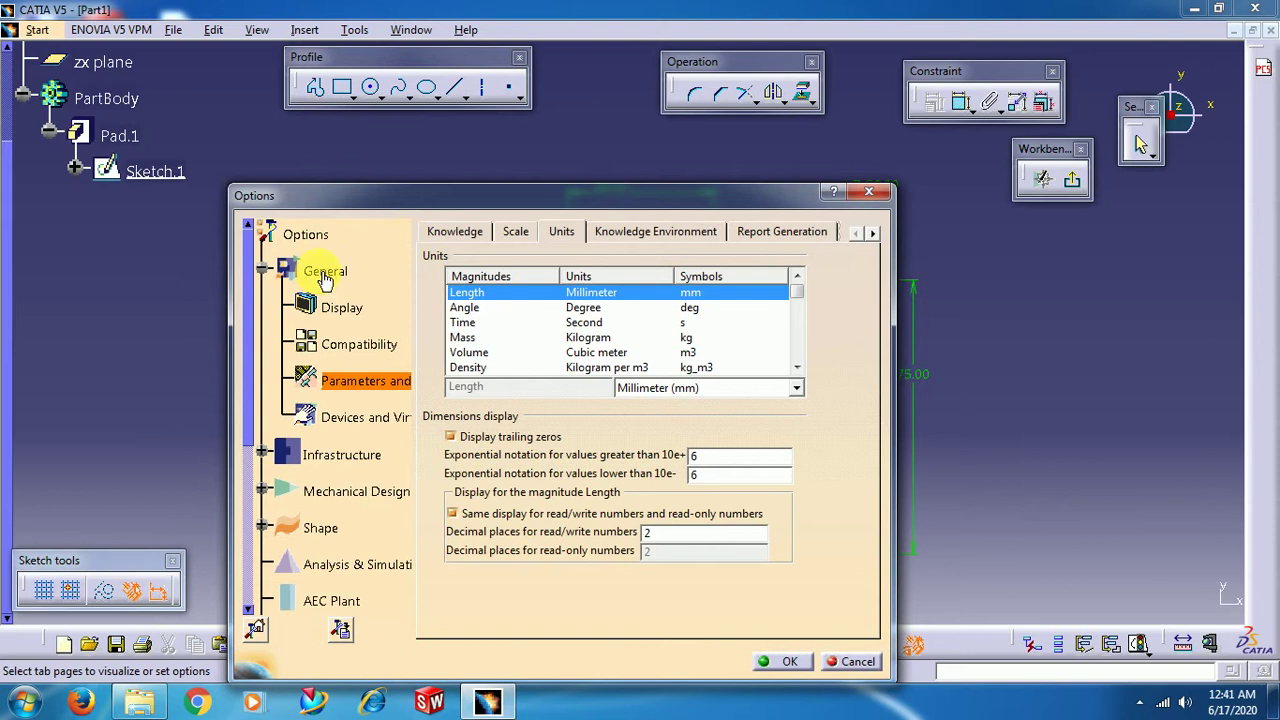
click(325, 275)
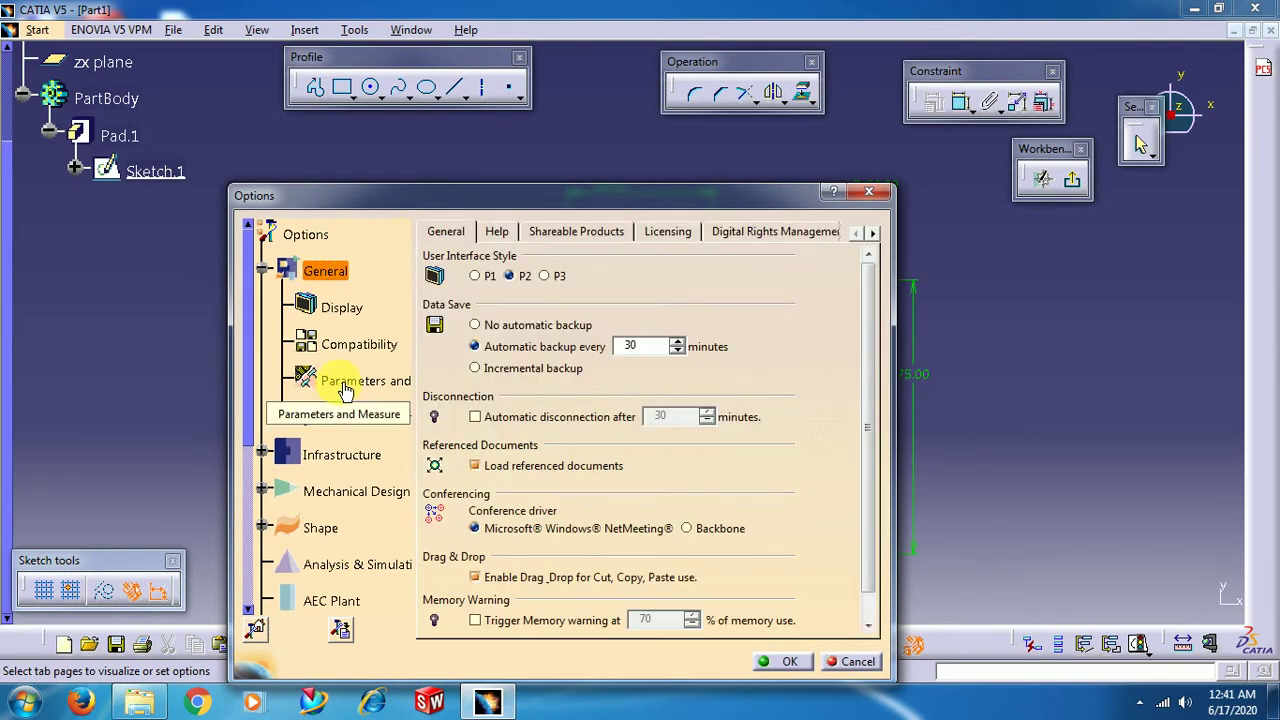
click(345, 390)
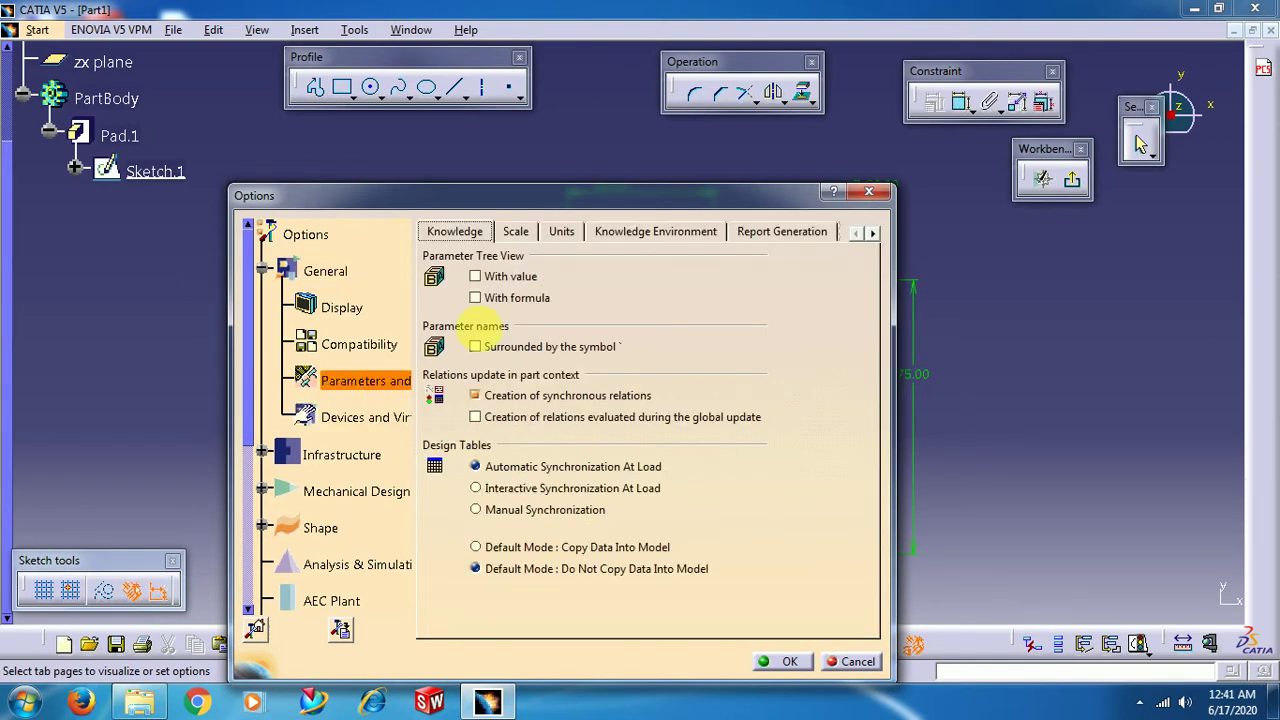
click(562, 236)
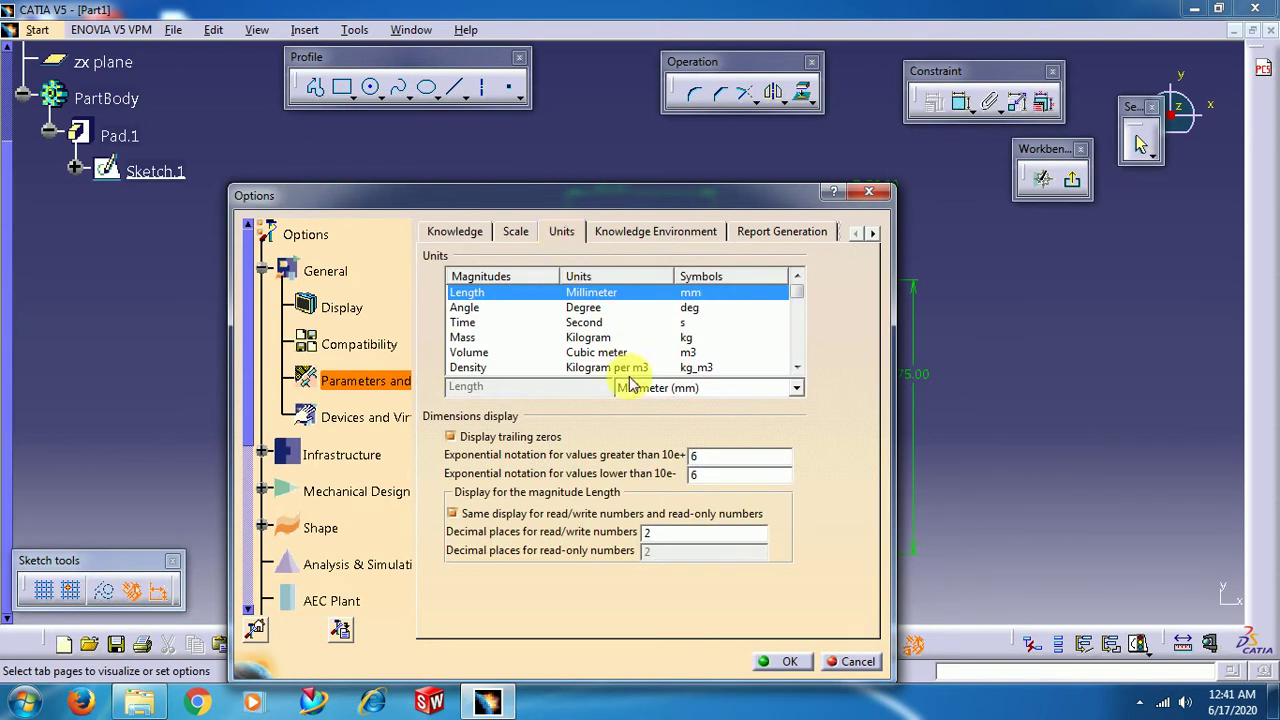
click(664, 396)
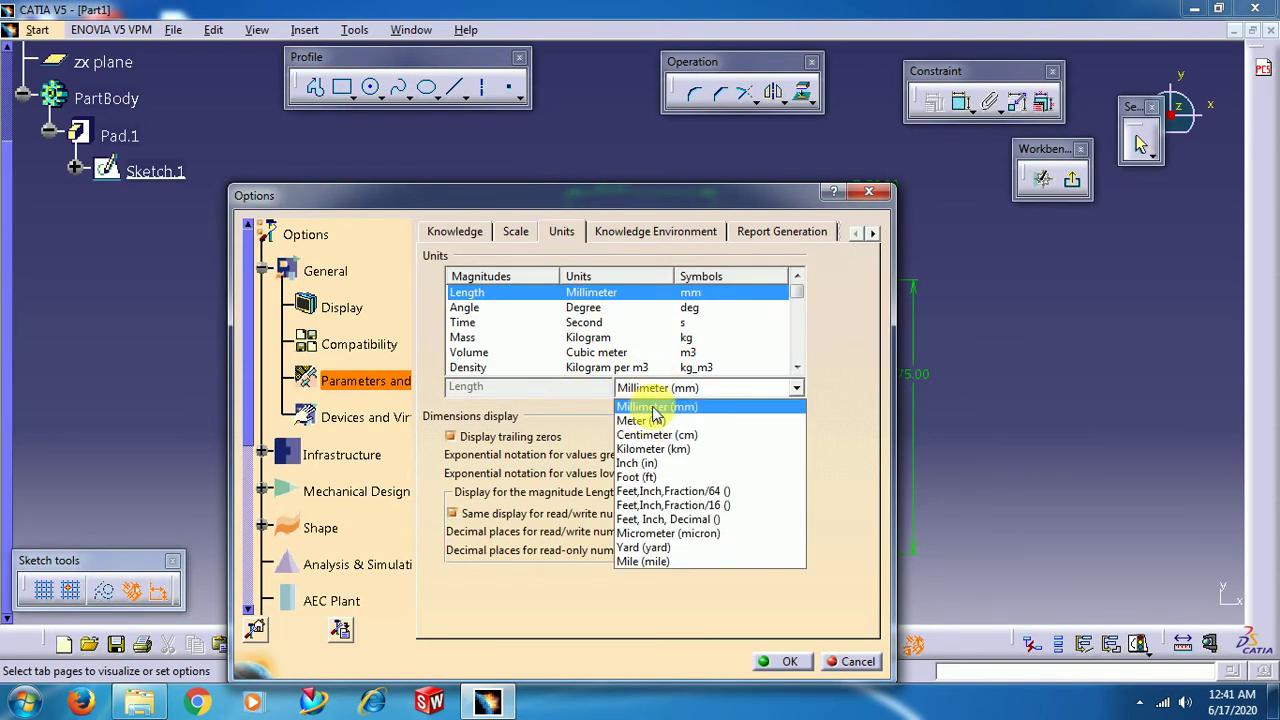
click(650, 464)
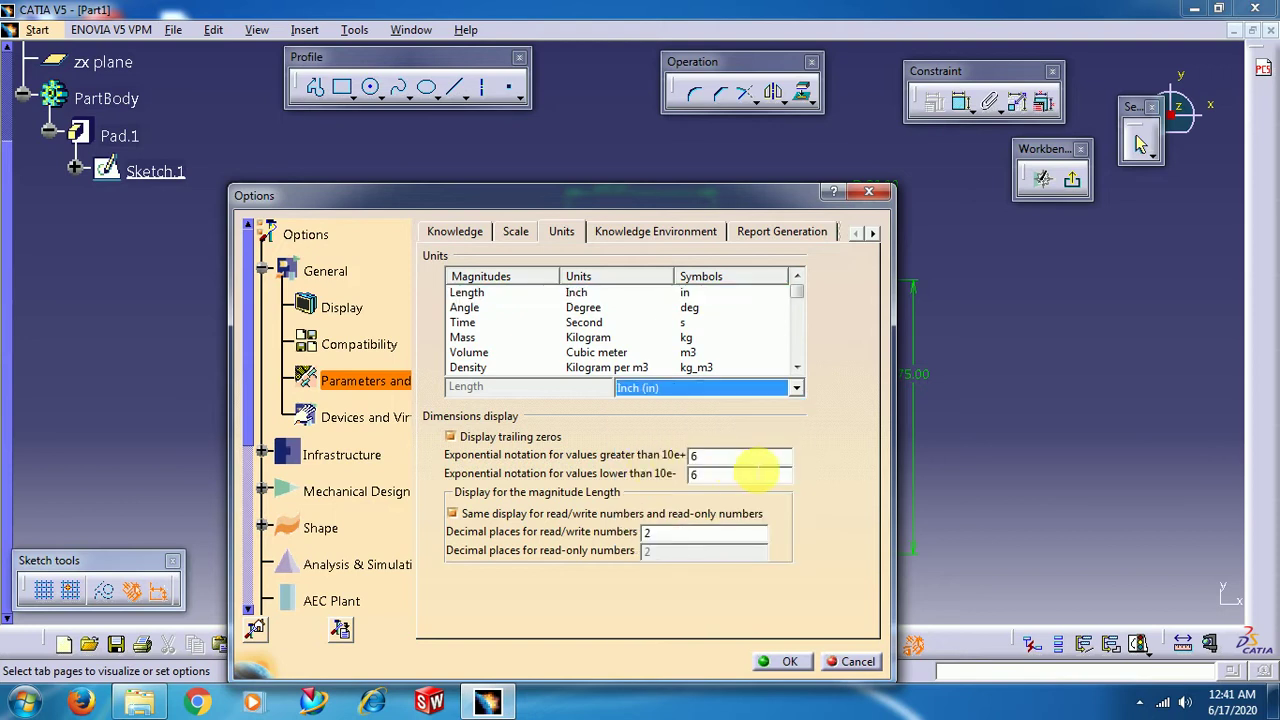
Apply the inch units, confirm the slot width now reads 1.57 in, and exit the sketch.
click(786, 672)
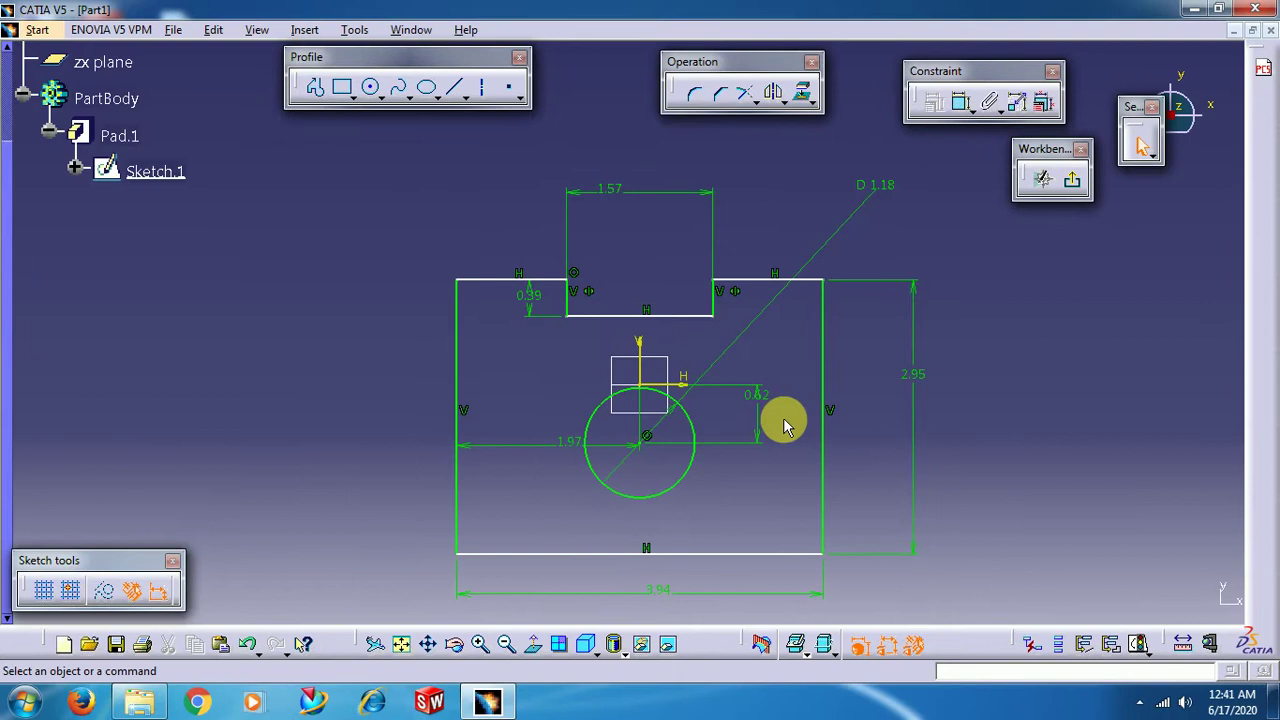
middle_drag(730, 400, 669, 383)
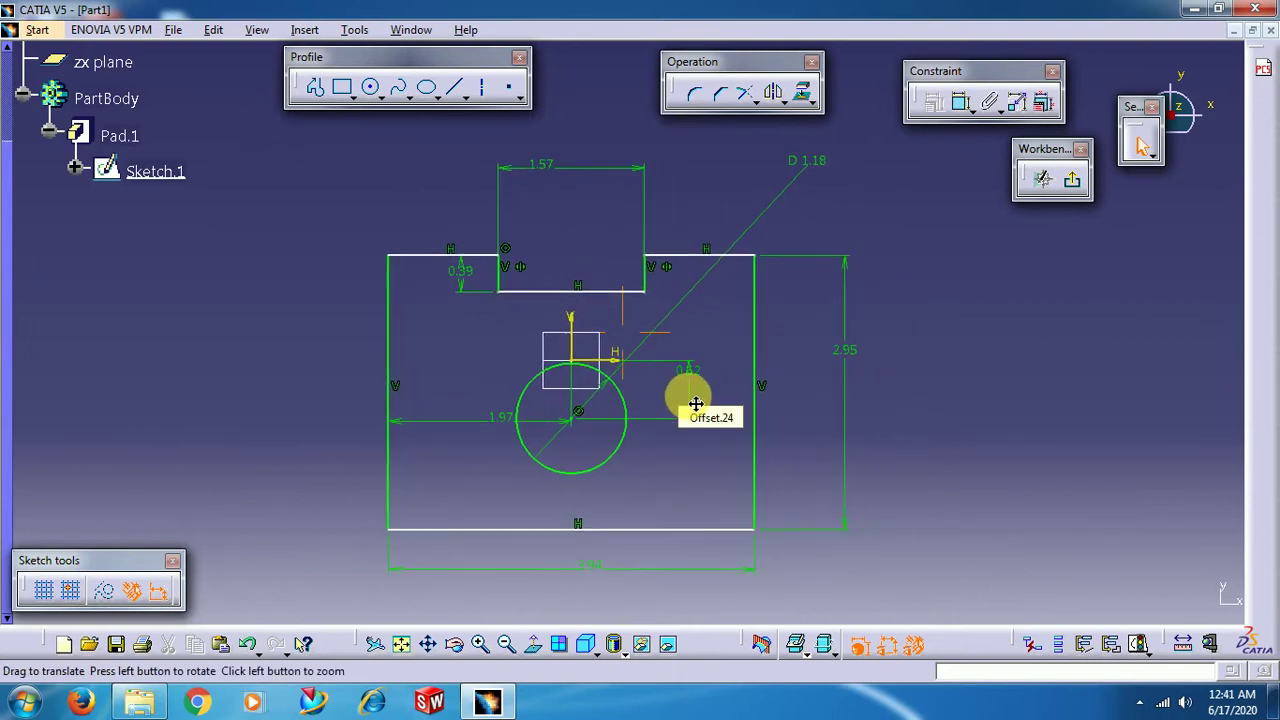
double_click(555, 178)
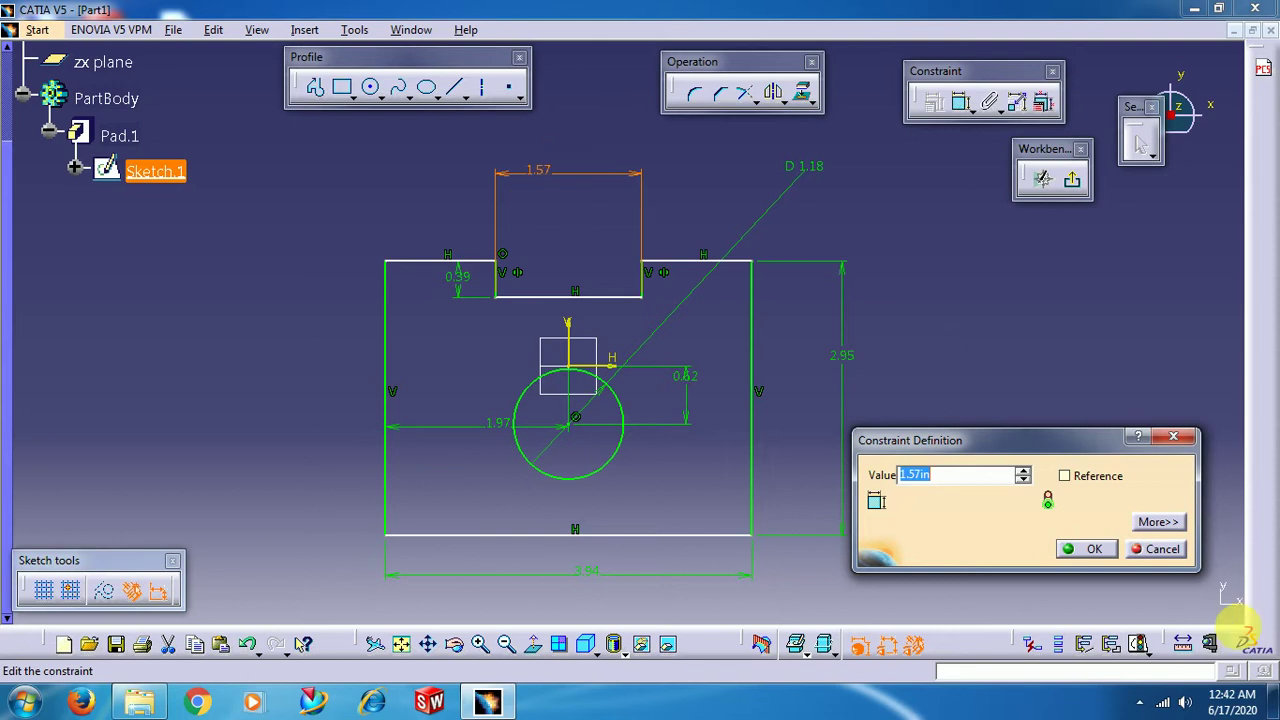
click(1109, 519)
key(Return)
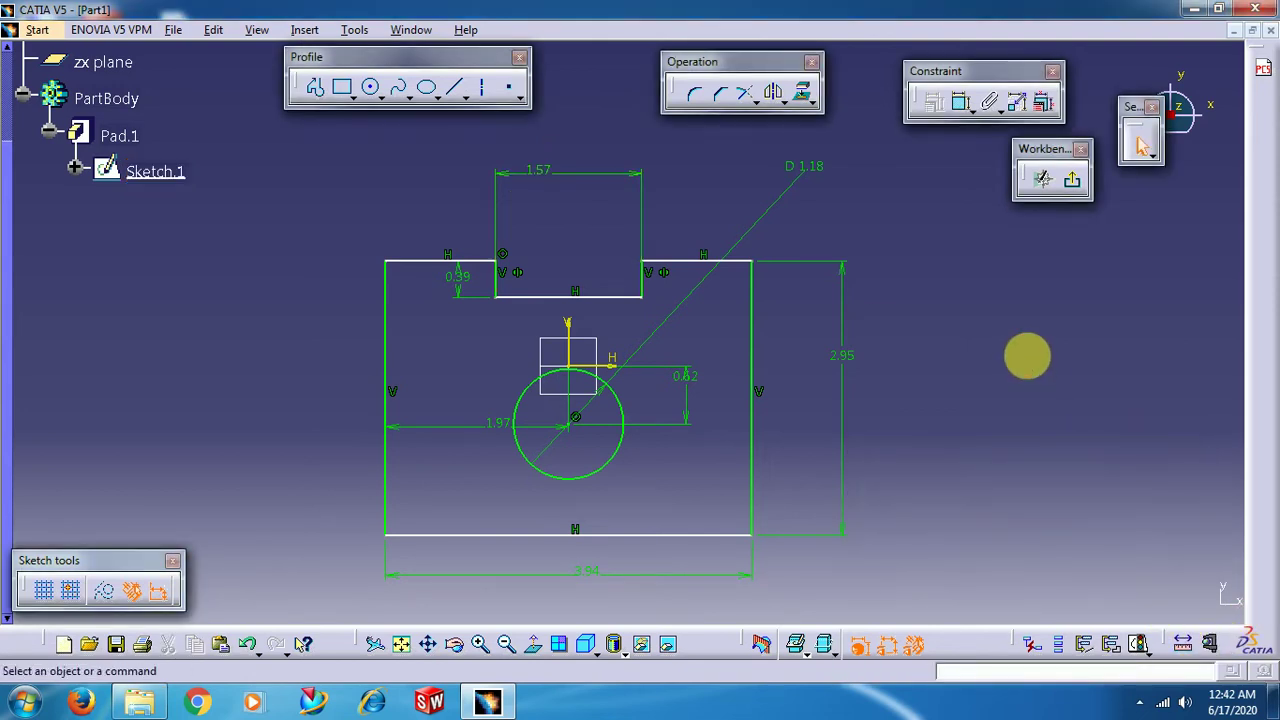
click(1071, 180)
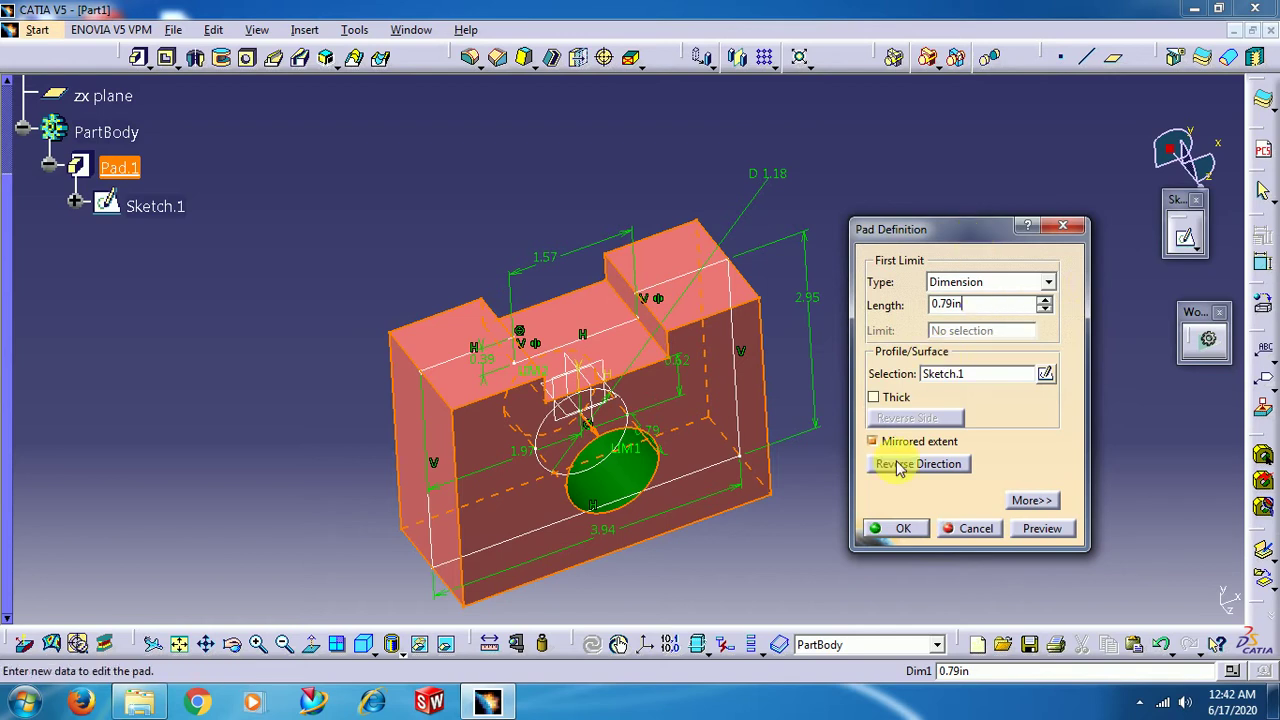
Confirm Pad.1 at 0.79 in, then create a new drawing on an A2 ISO sheet.
click(897, 531)
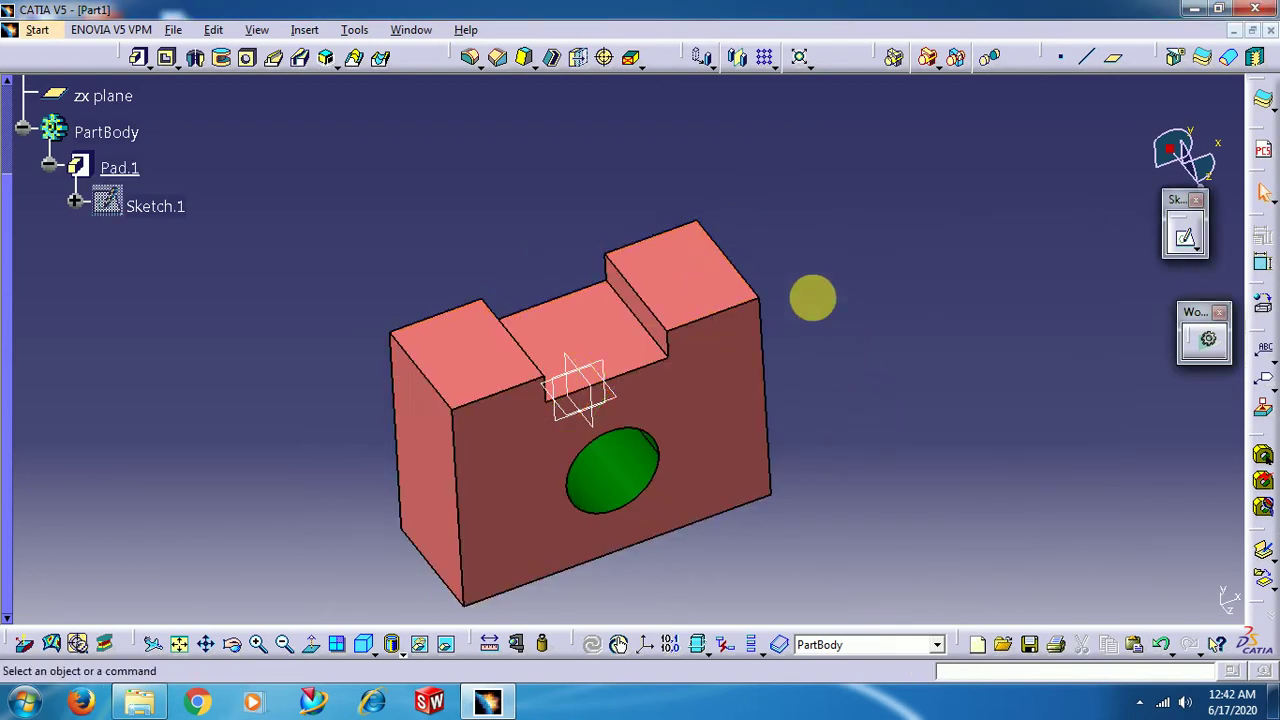
click(174, 30)
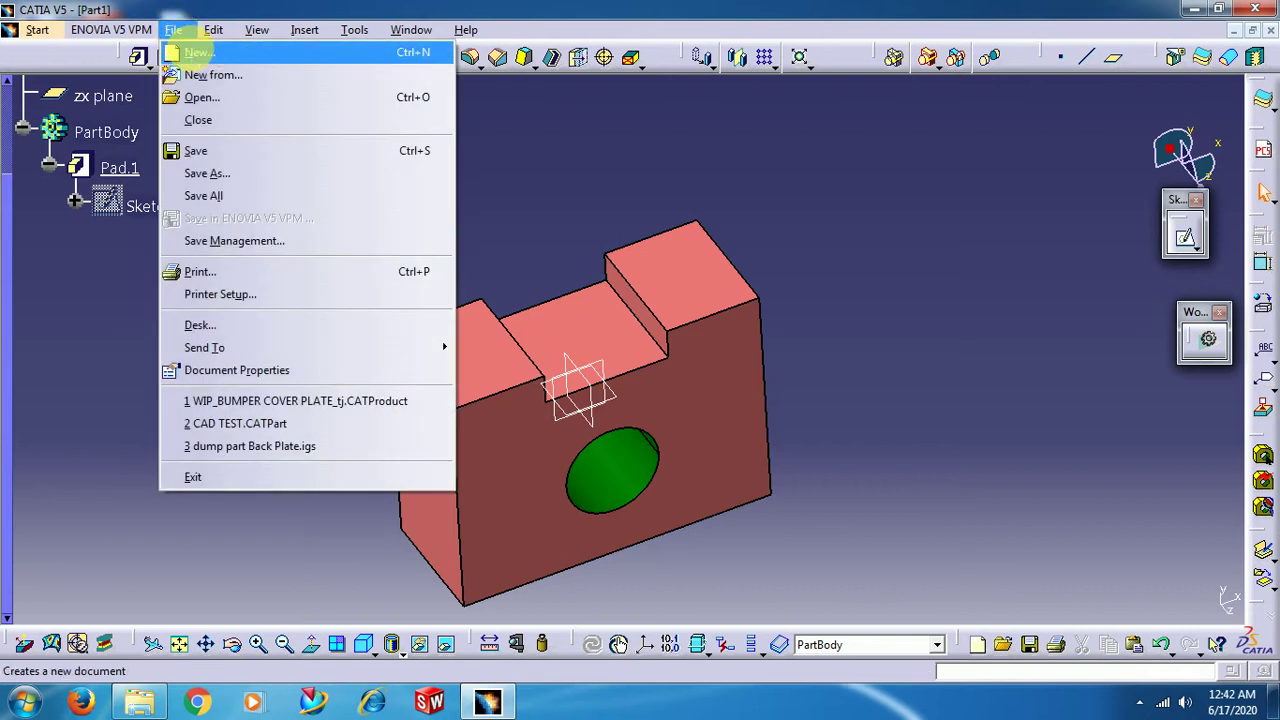
click(195, 48)
click(819, 351)
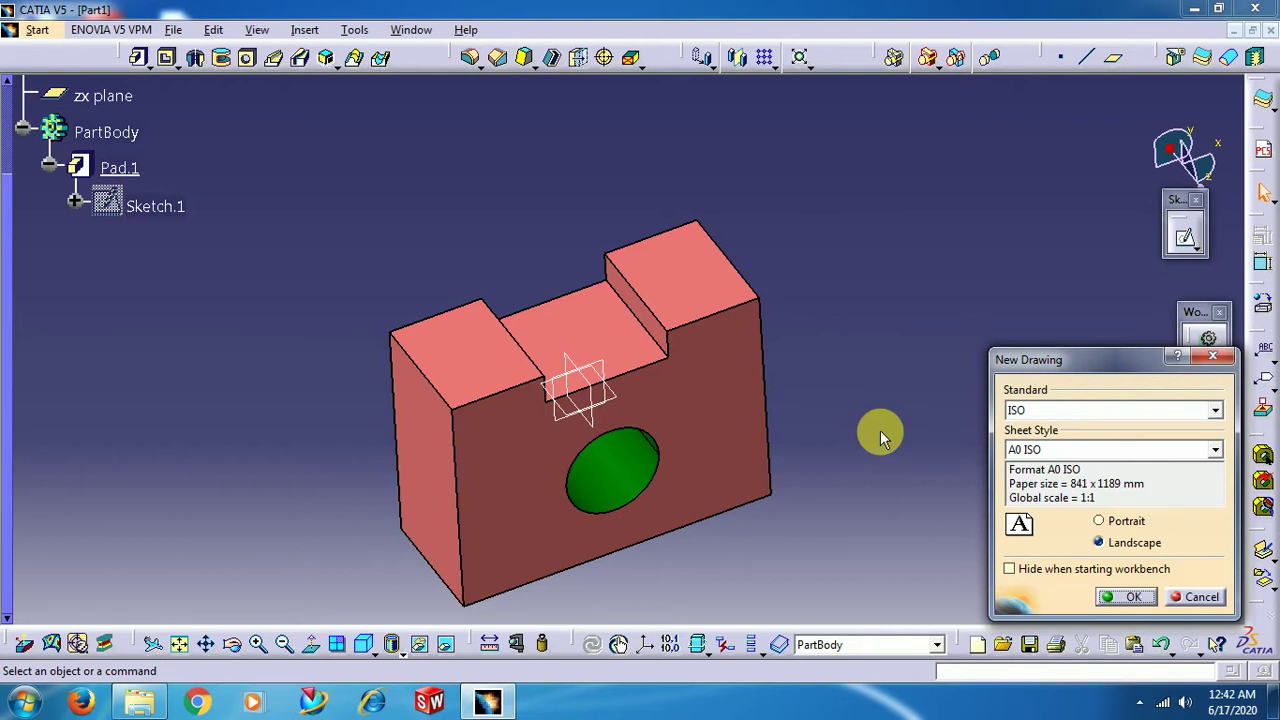
click(1128, 449)
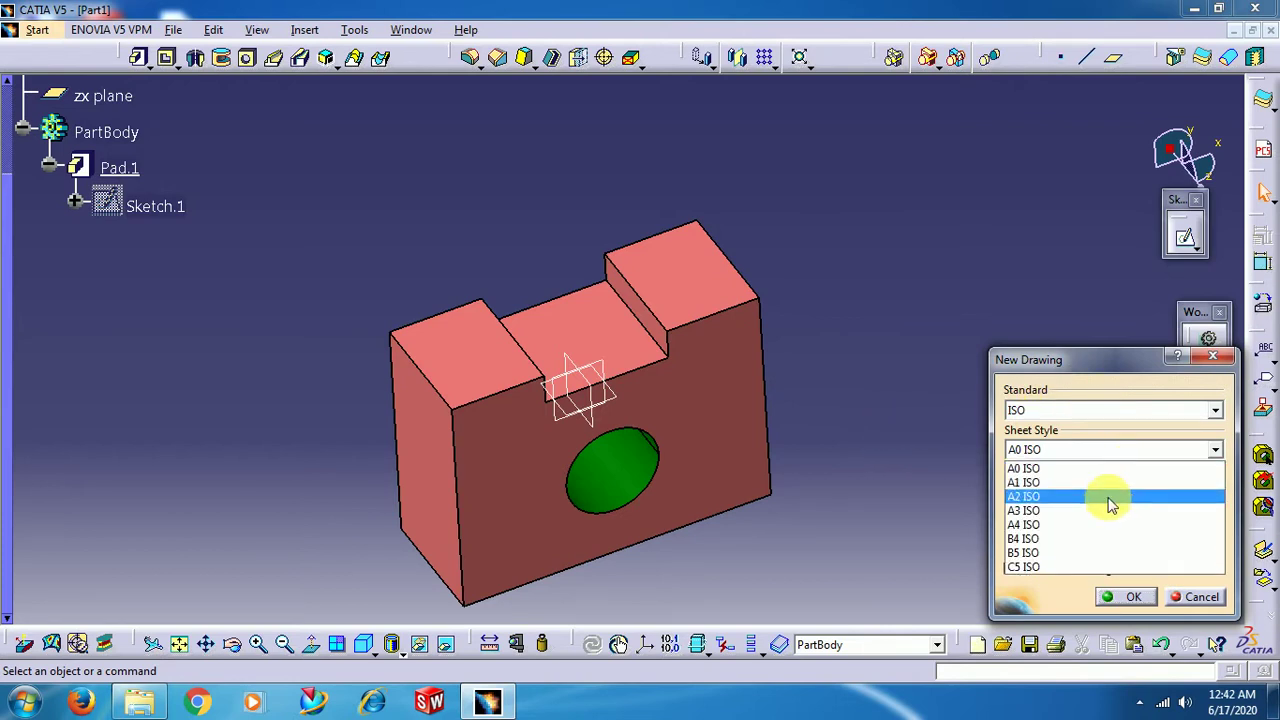
click(1110, 496)
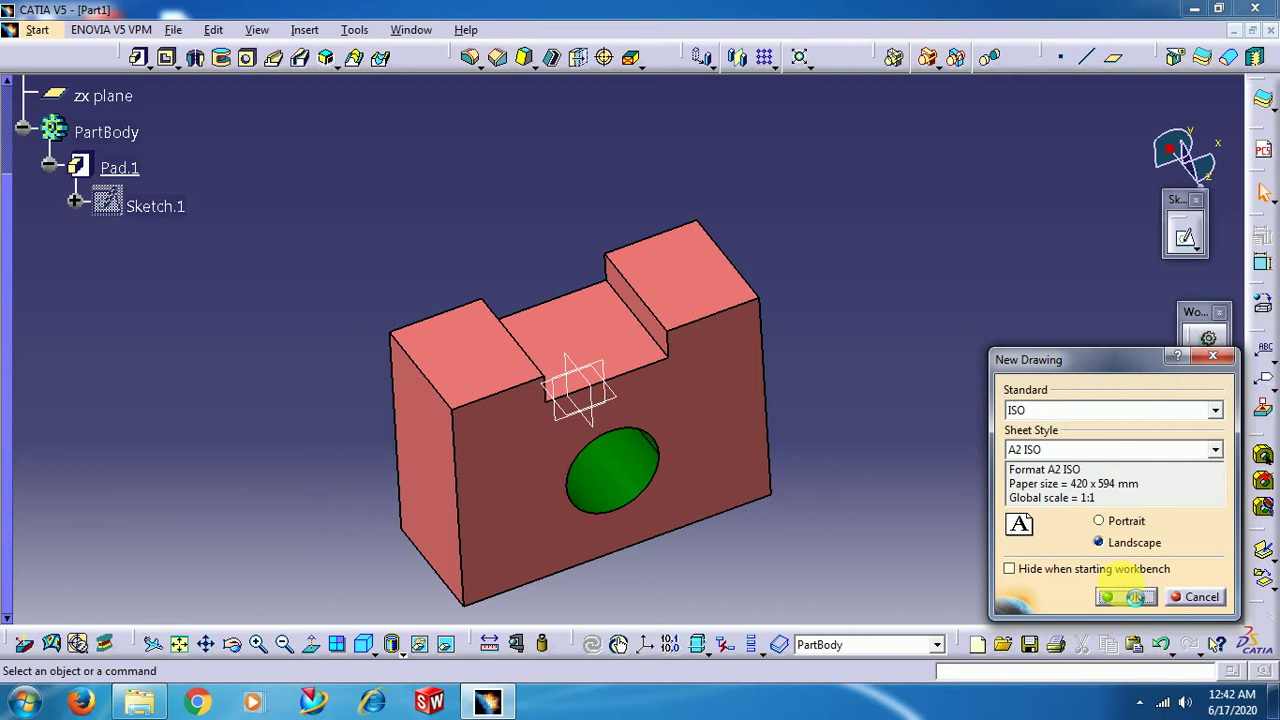
click(1135, 597)
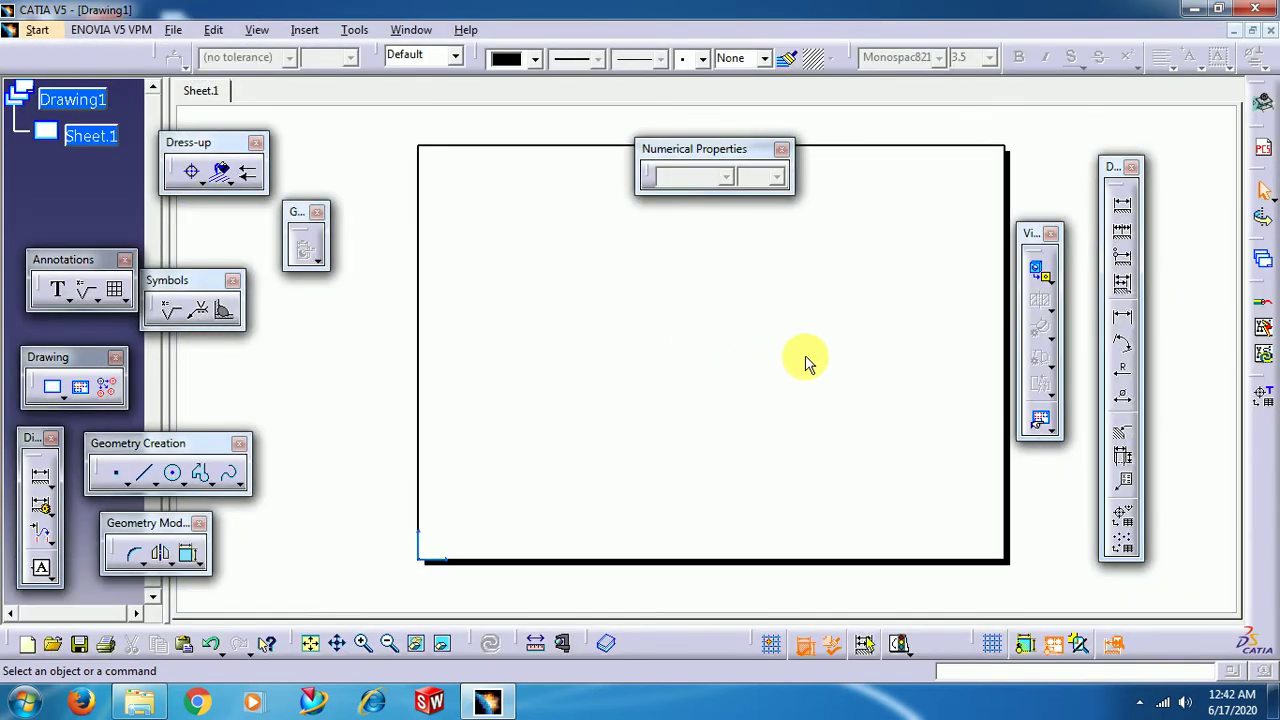
Generate a 1:1 front view from Part1's hole face and position it on Sheet.1.
click(1040, 273)
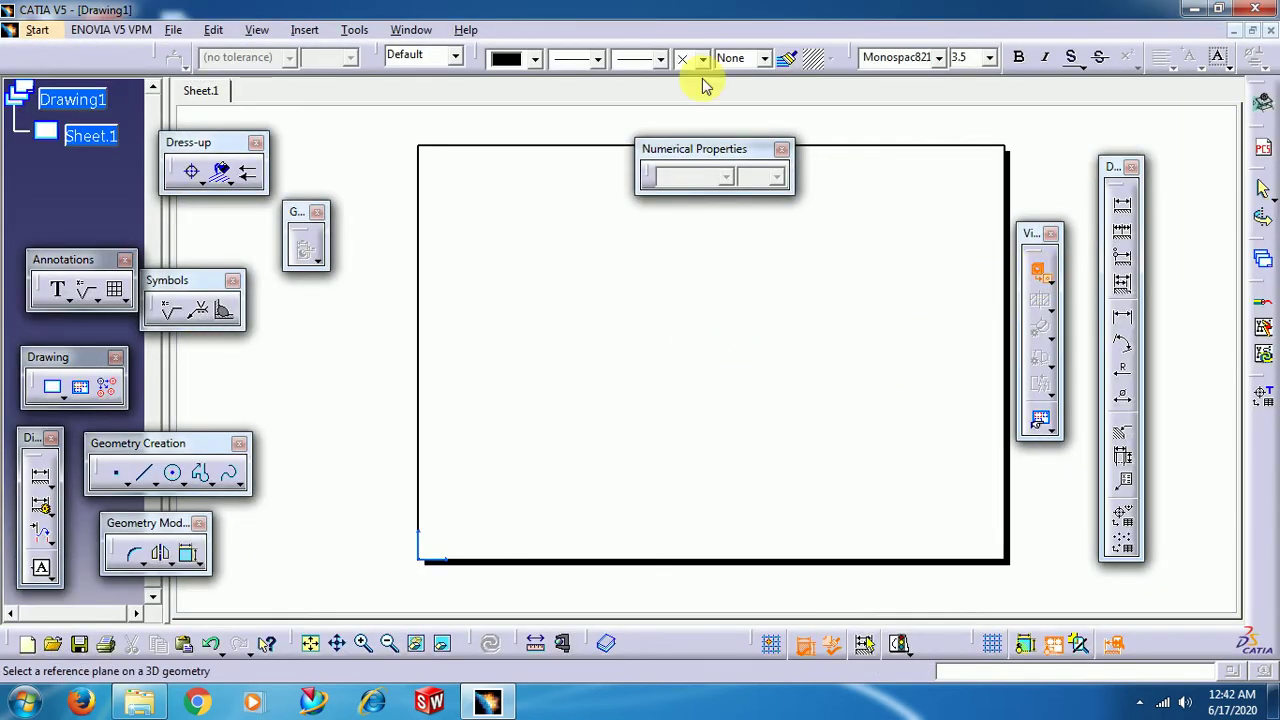
click(420, 30)
click(452, 149)
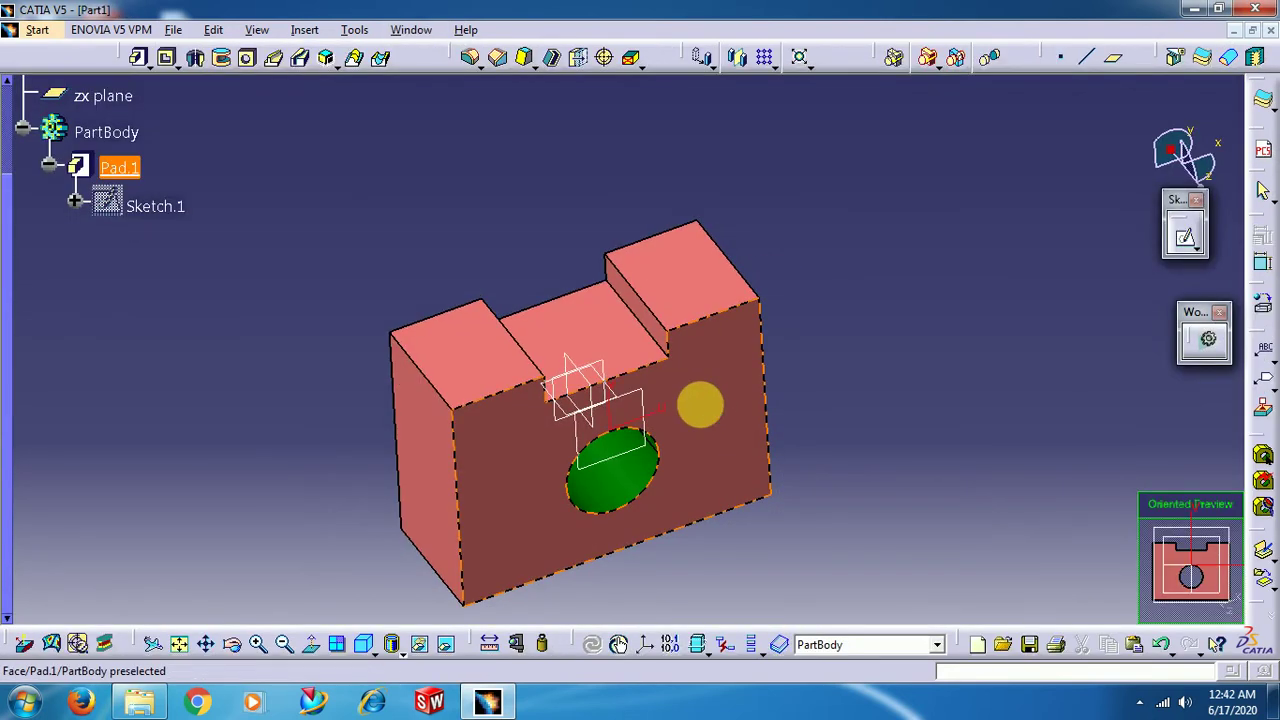
click(700, 405)
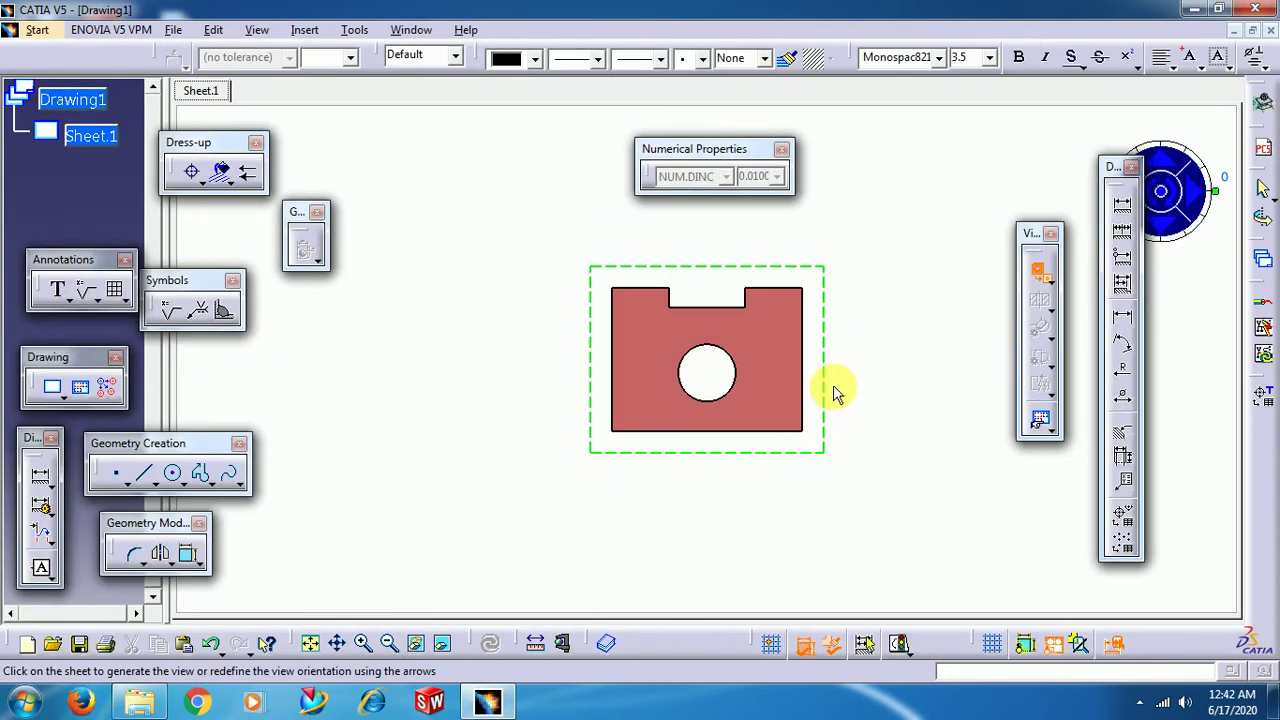
click(884, 300)
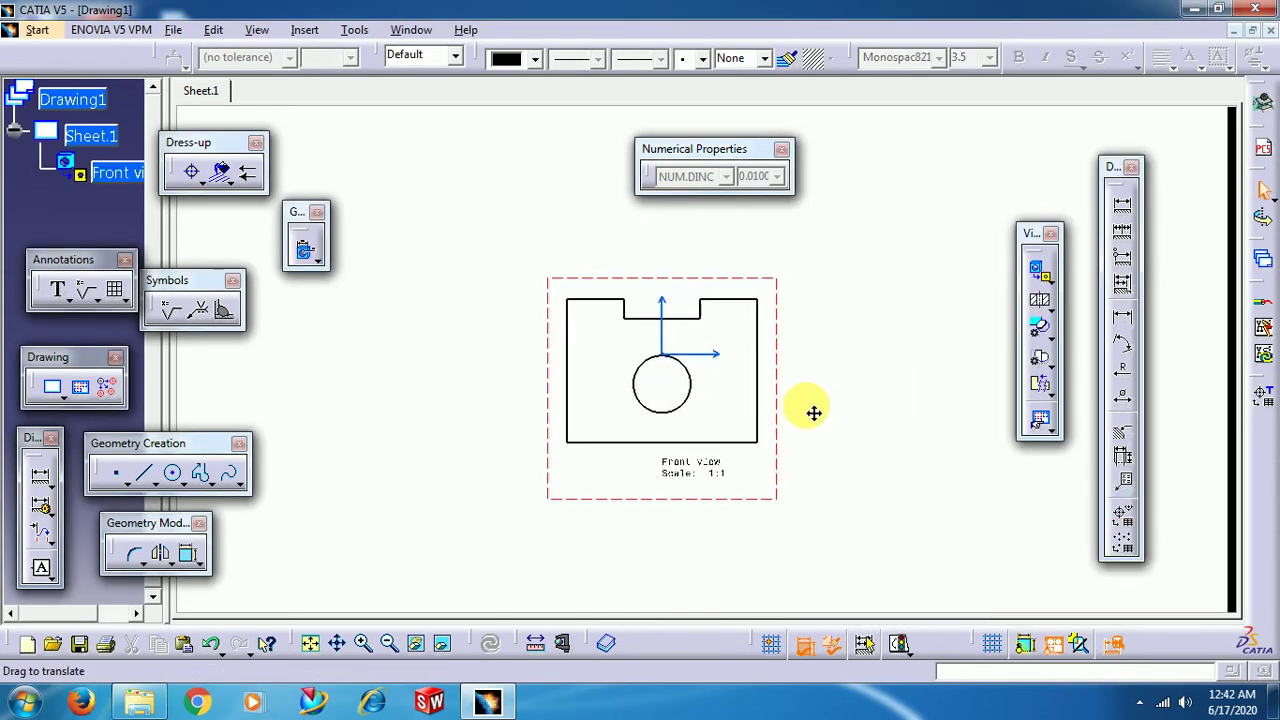
mouse_move(818, 399)
middle_down()
mouse_move(820, 354)
mouse_move(944, 408)
middle_up()
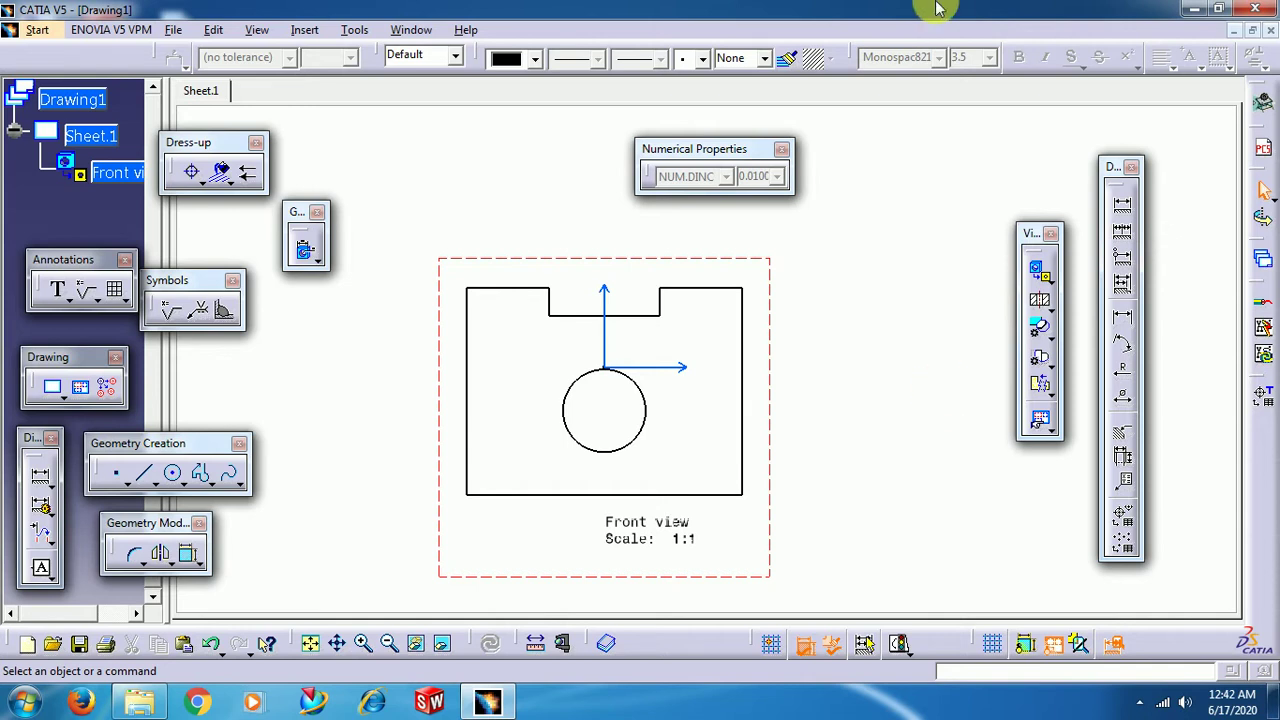
middle_drag(794, 357, 856, 401)
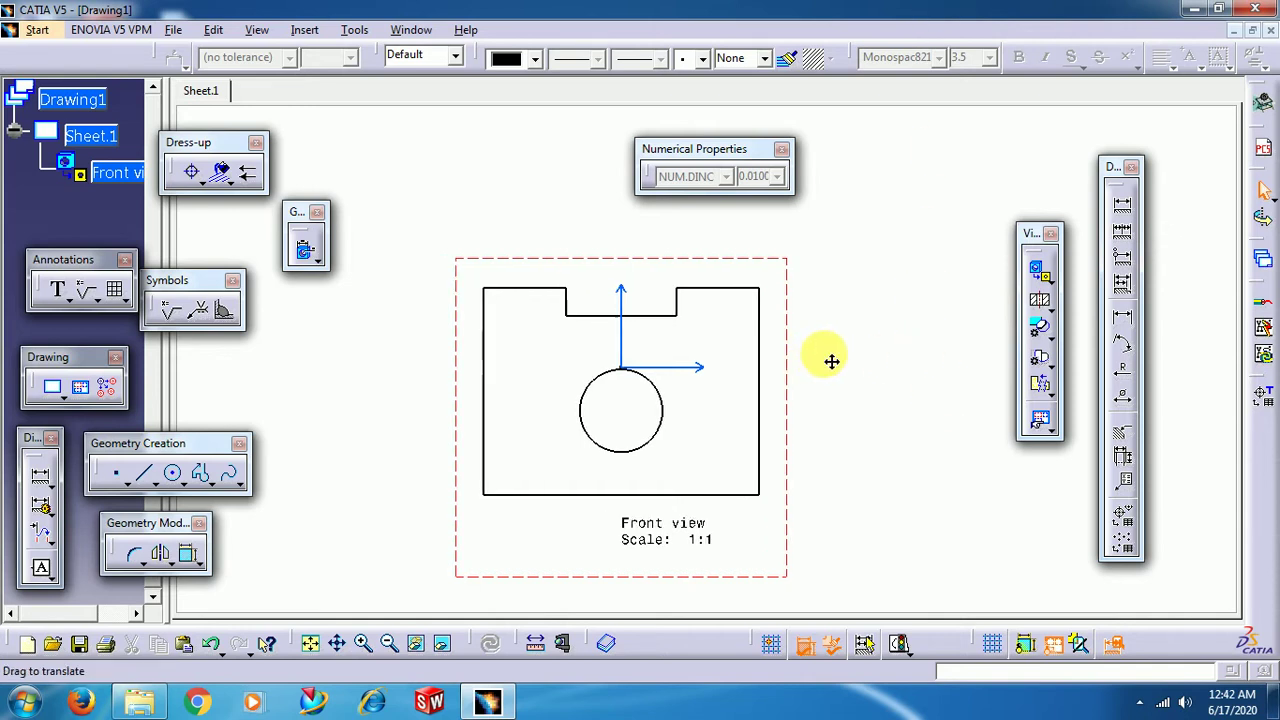
With intersection detection off, dimension the front view's 75 height and 30 top width.
click(1124, 207)
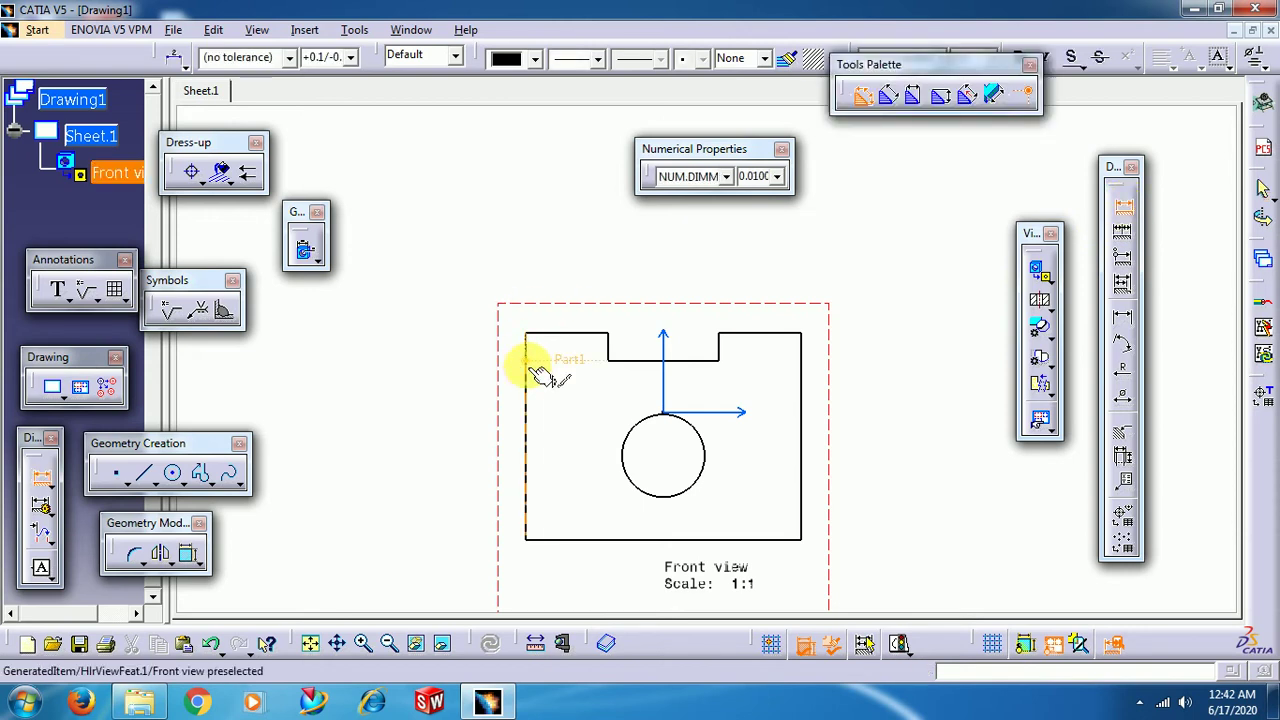
click(1027, 93)
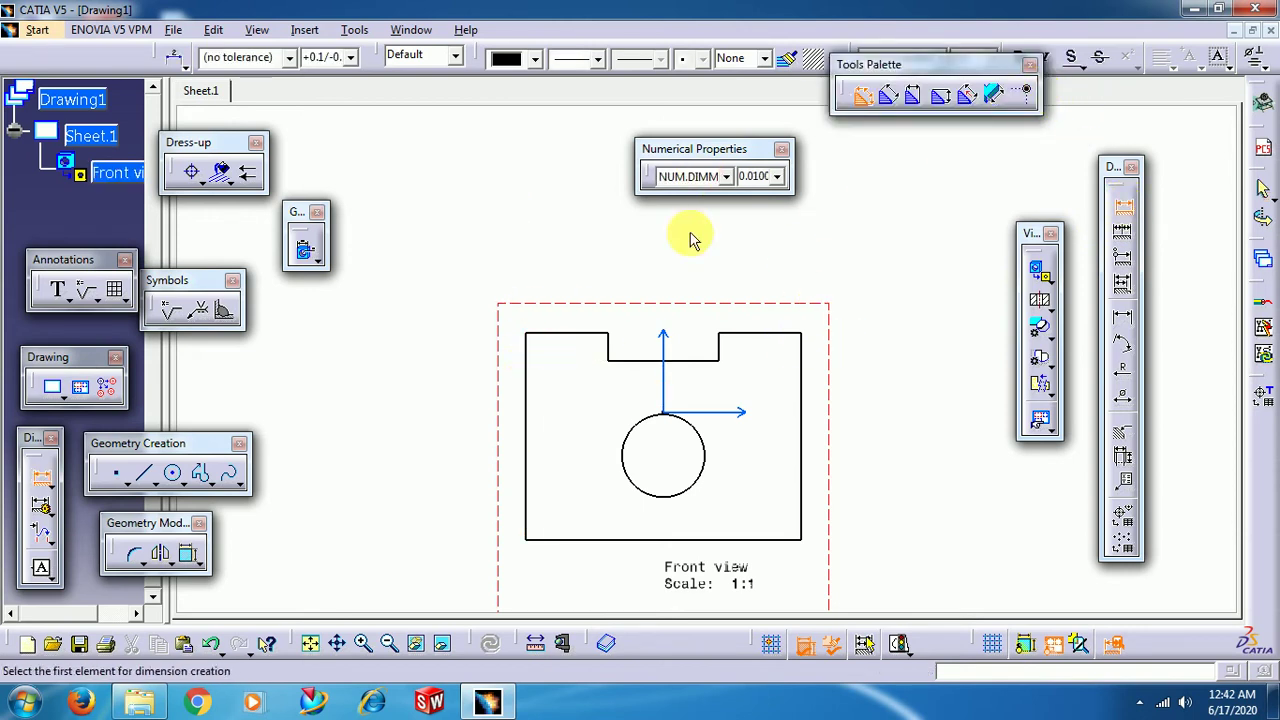
click(526, 368)
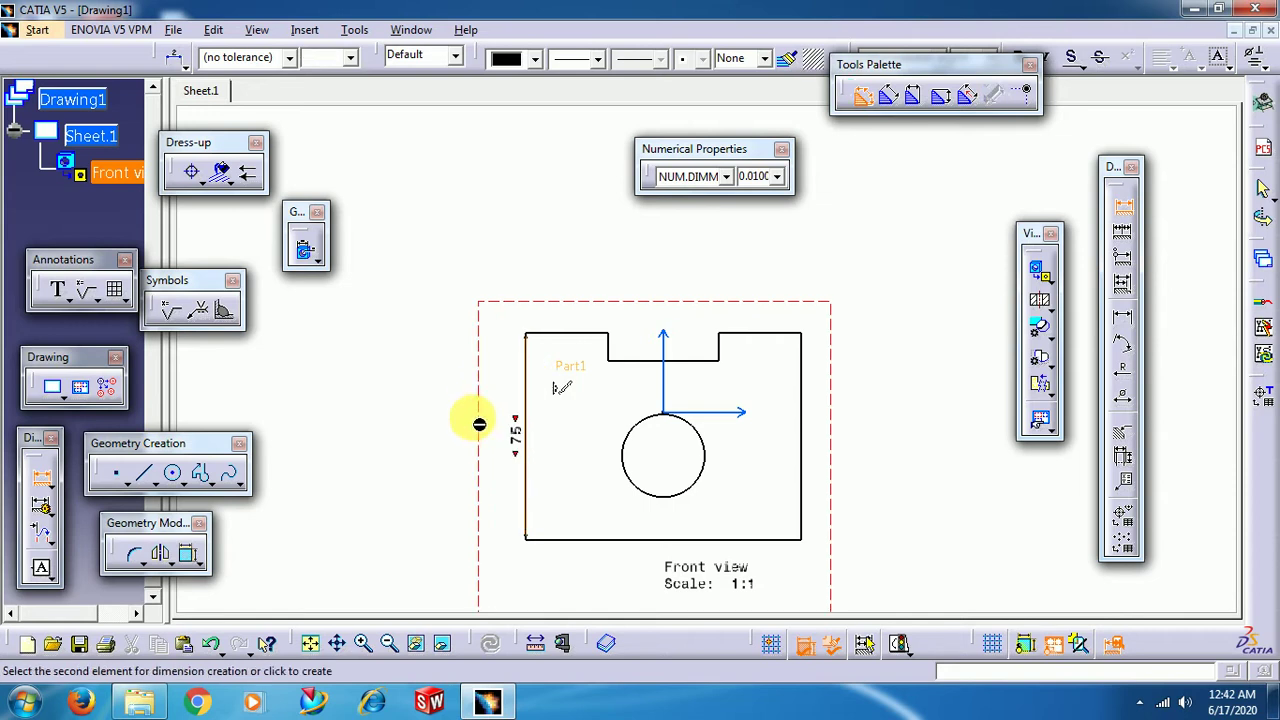
click(482, 378)
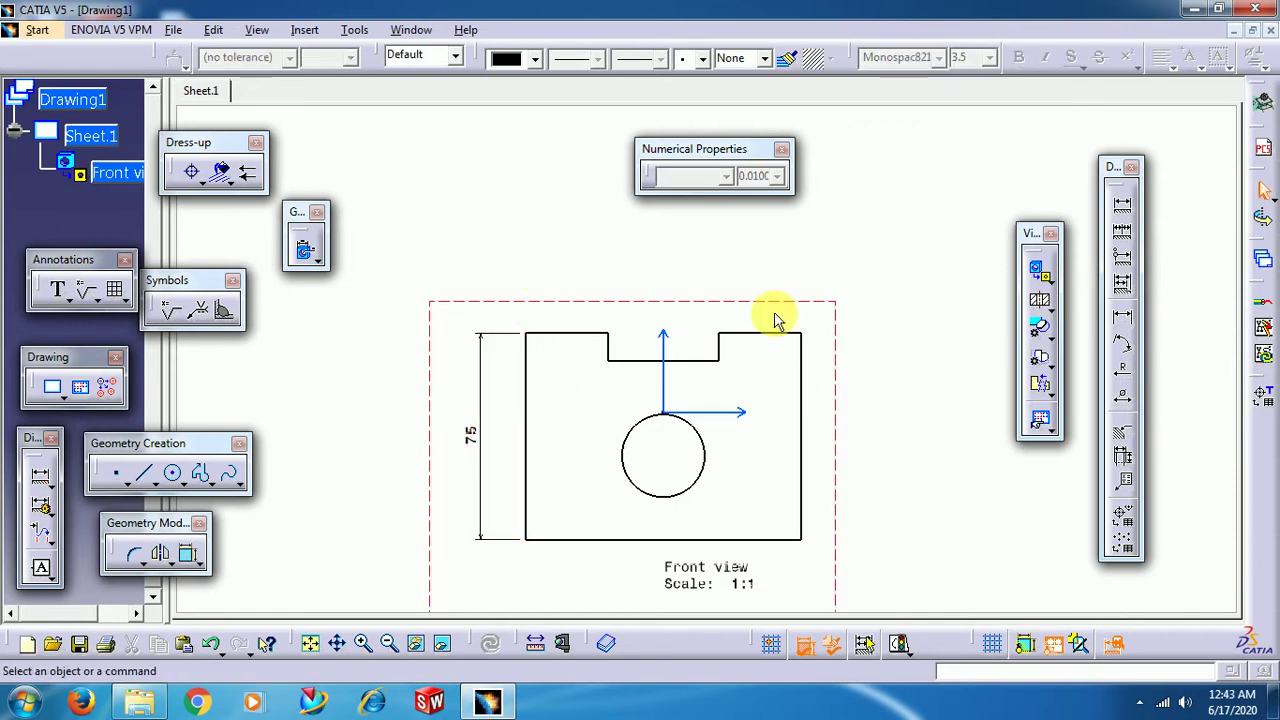
click(1124, 210)
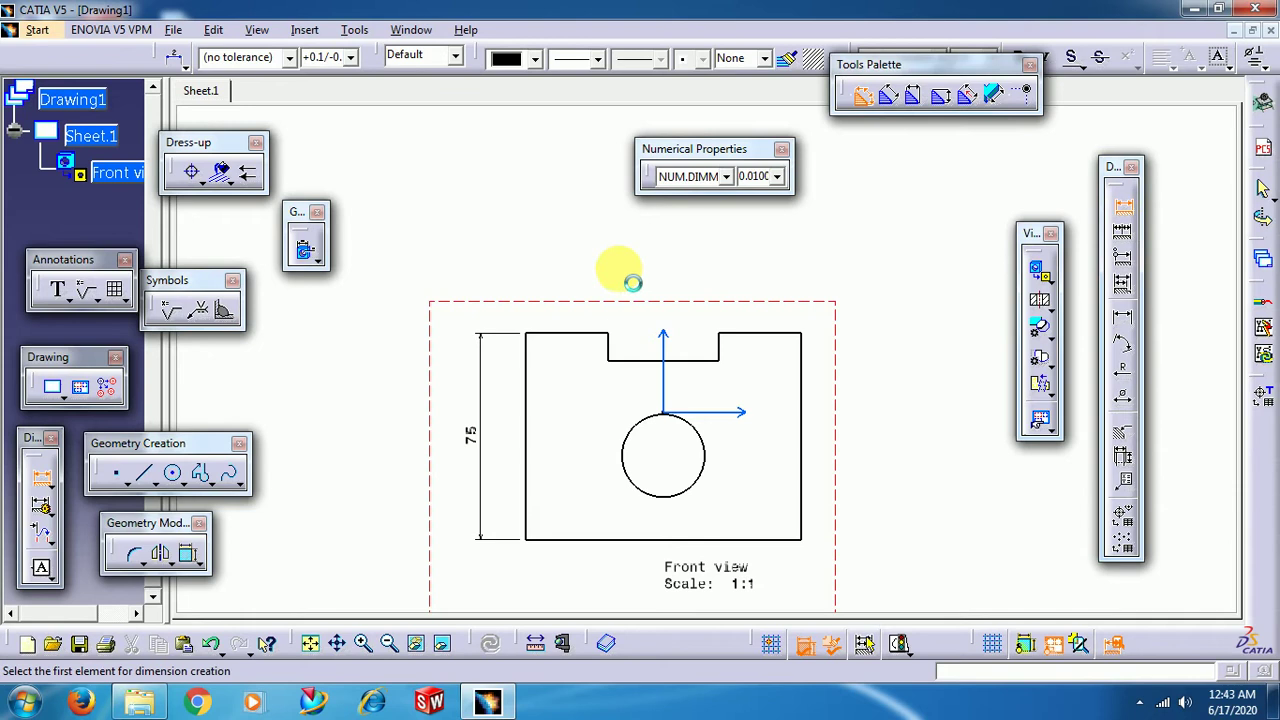
click(563, 332)
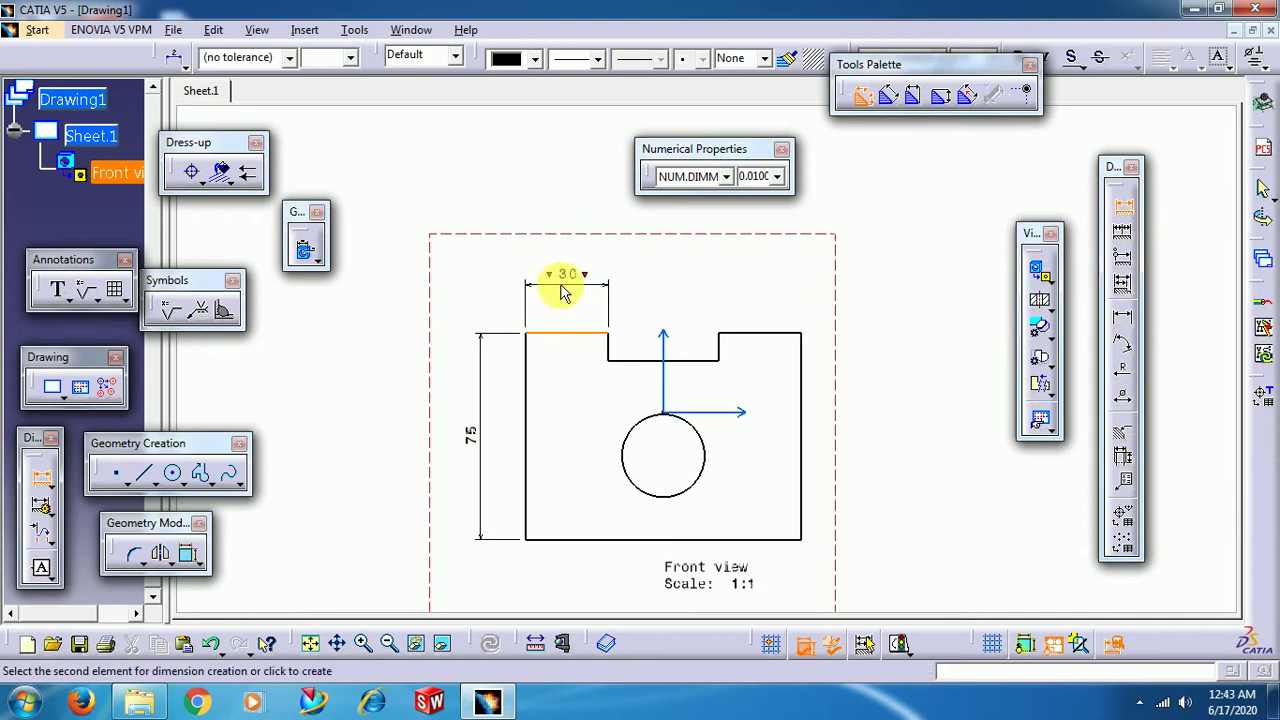
click(548, 276)
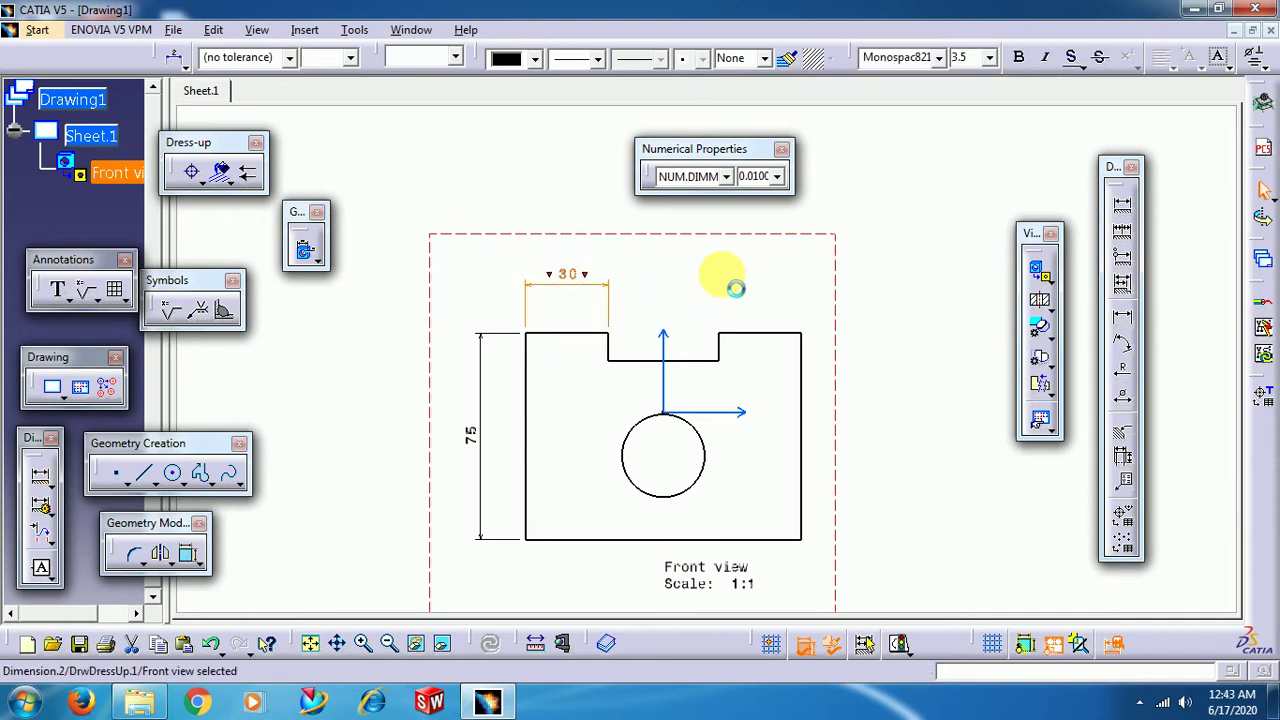
Add the 40 notch width and 10 notch depth dimensions to the front view.
click(1122, 206)
click(698, 362)
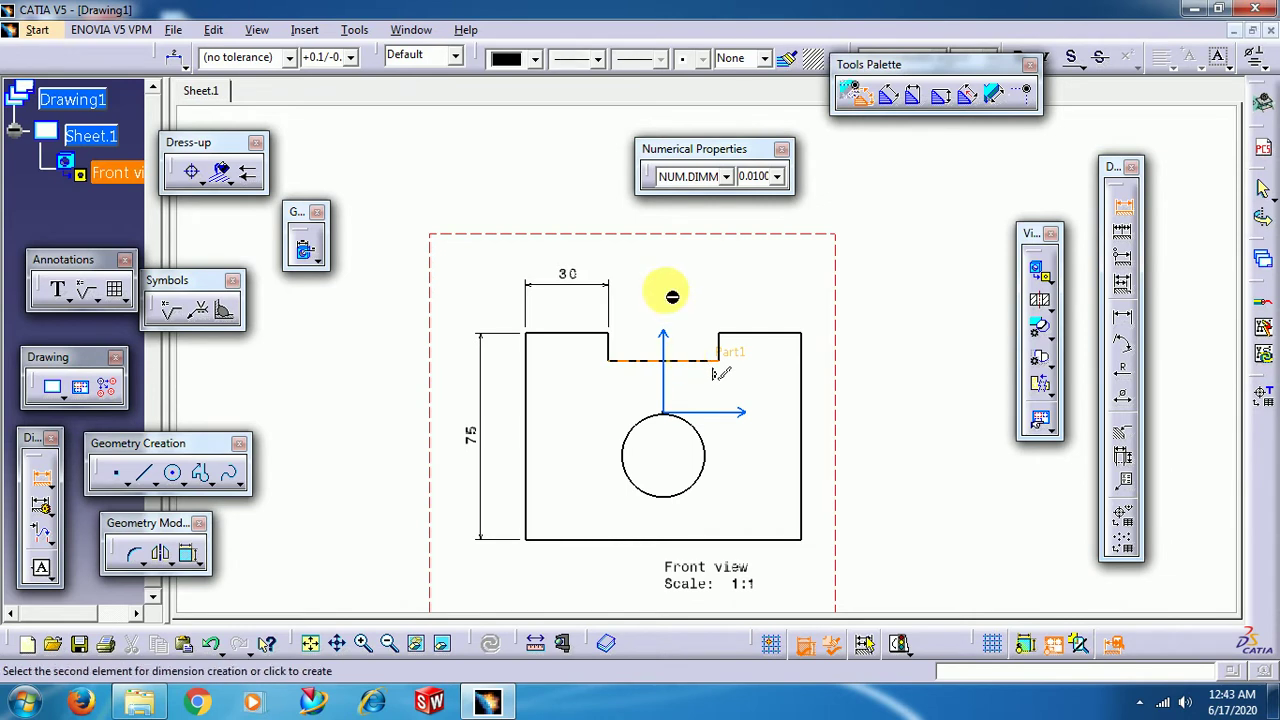
click(596, 282)
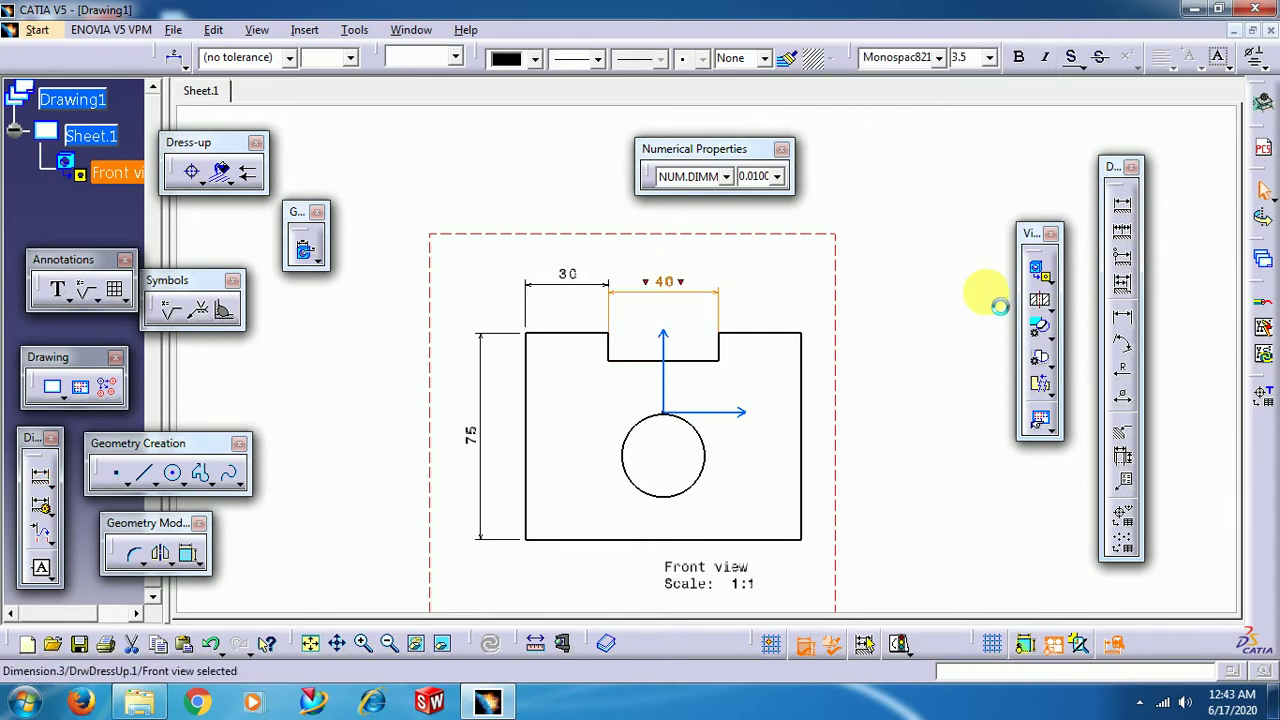
click(1122, 206)
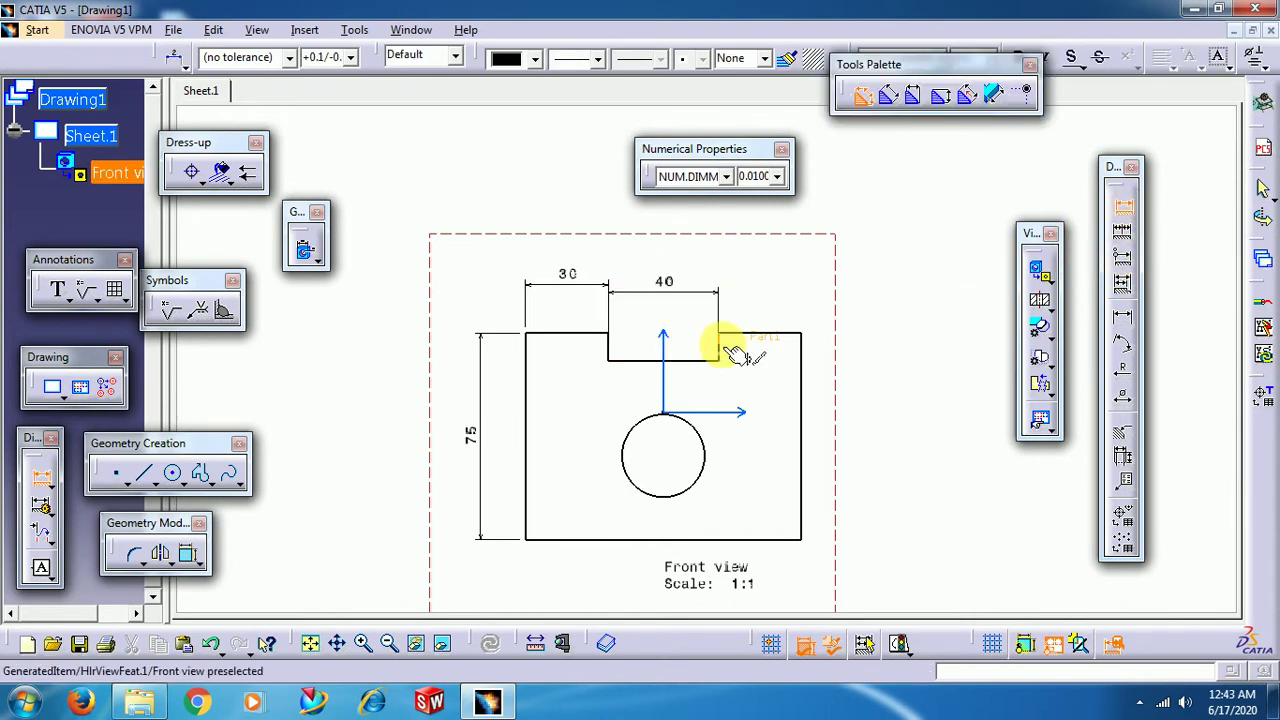
click(722, 348)
click(770, 358)
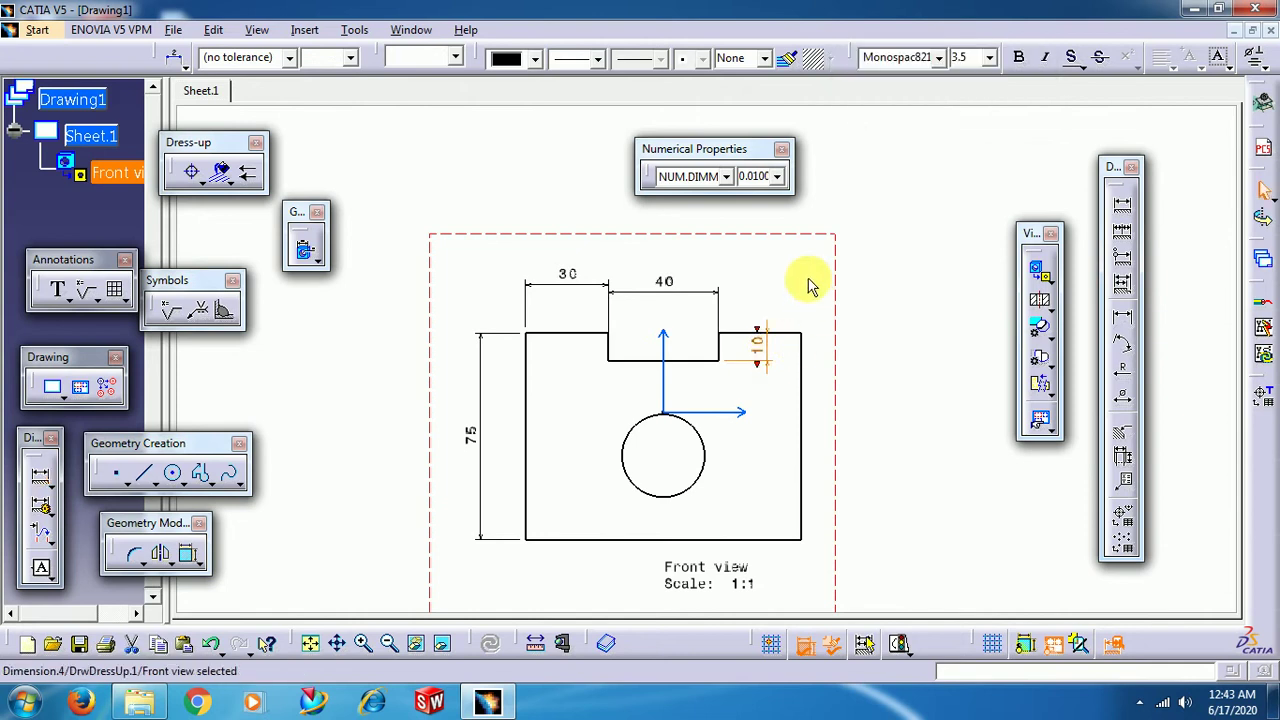
drag(794, 408, 665, 361)
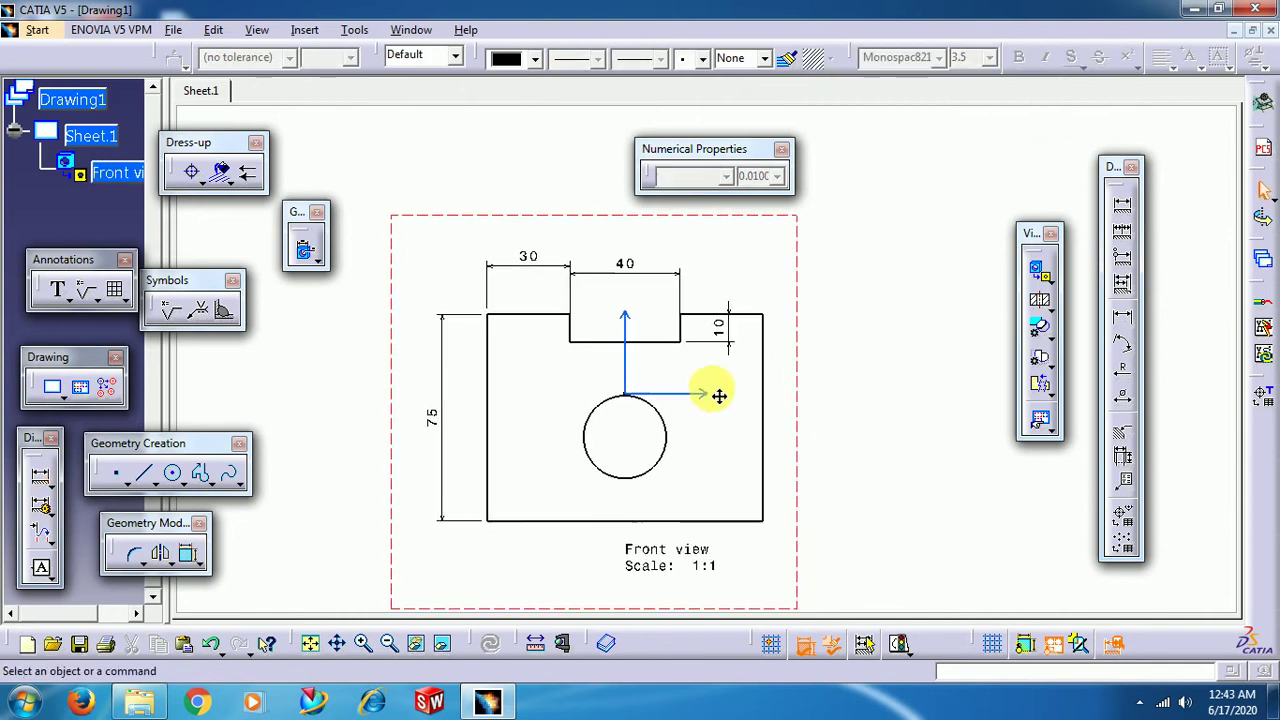
click(354, 29)
click(398, 196)
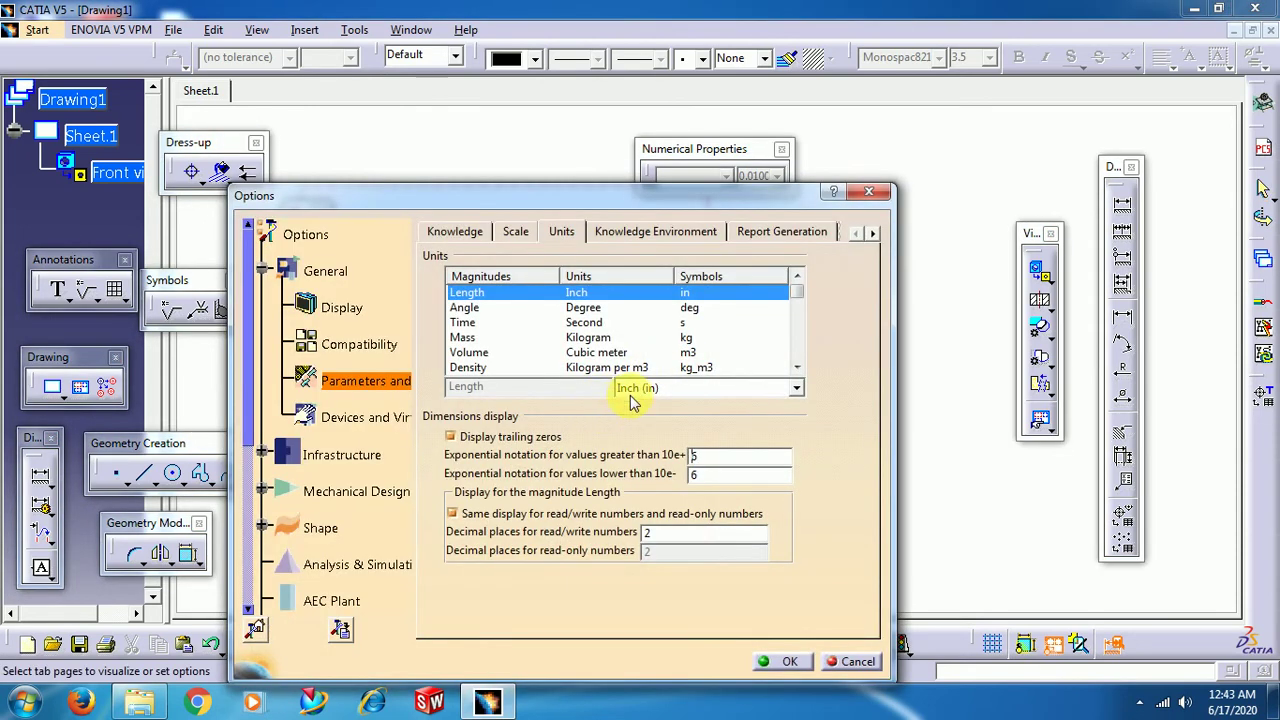
click(868, 193)
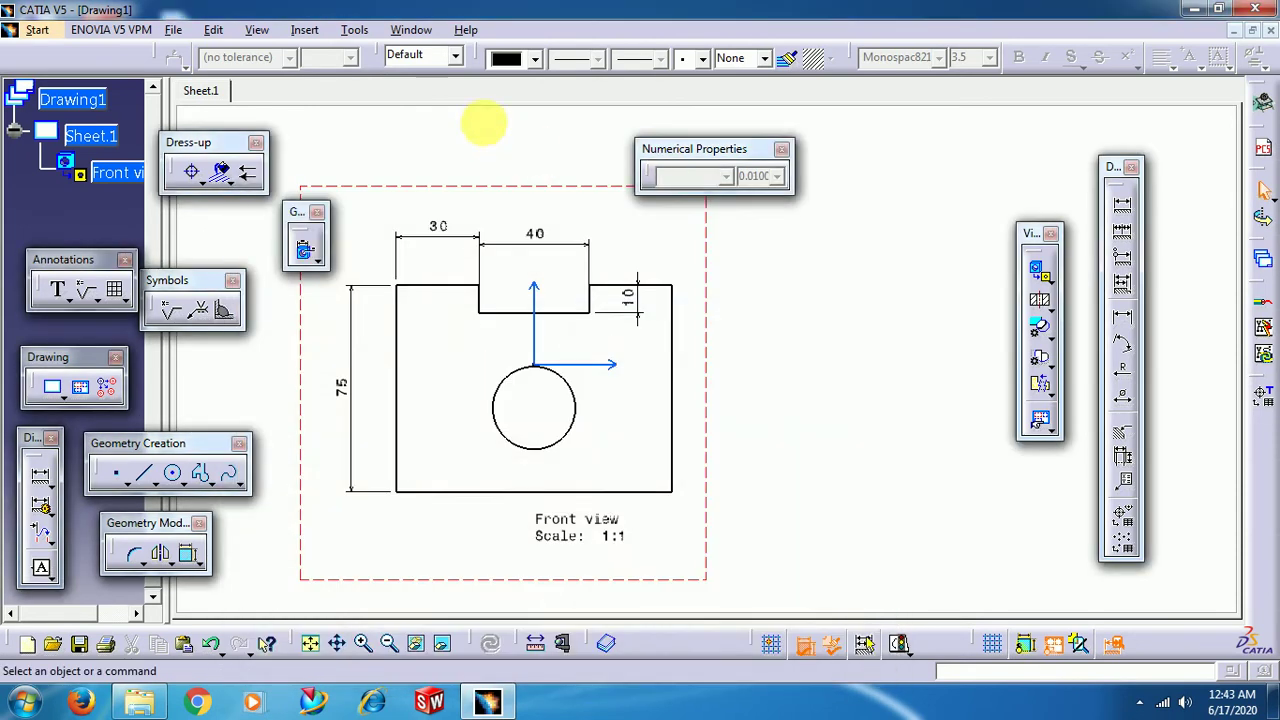
click(411, 29)
click(426, 150)
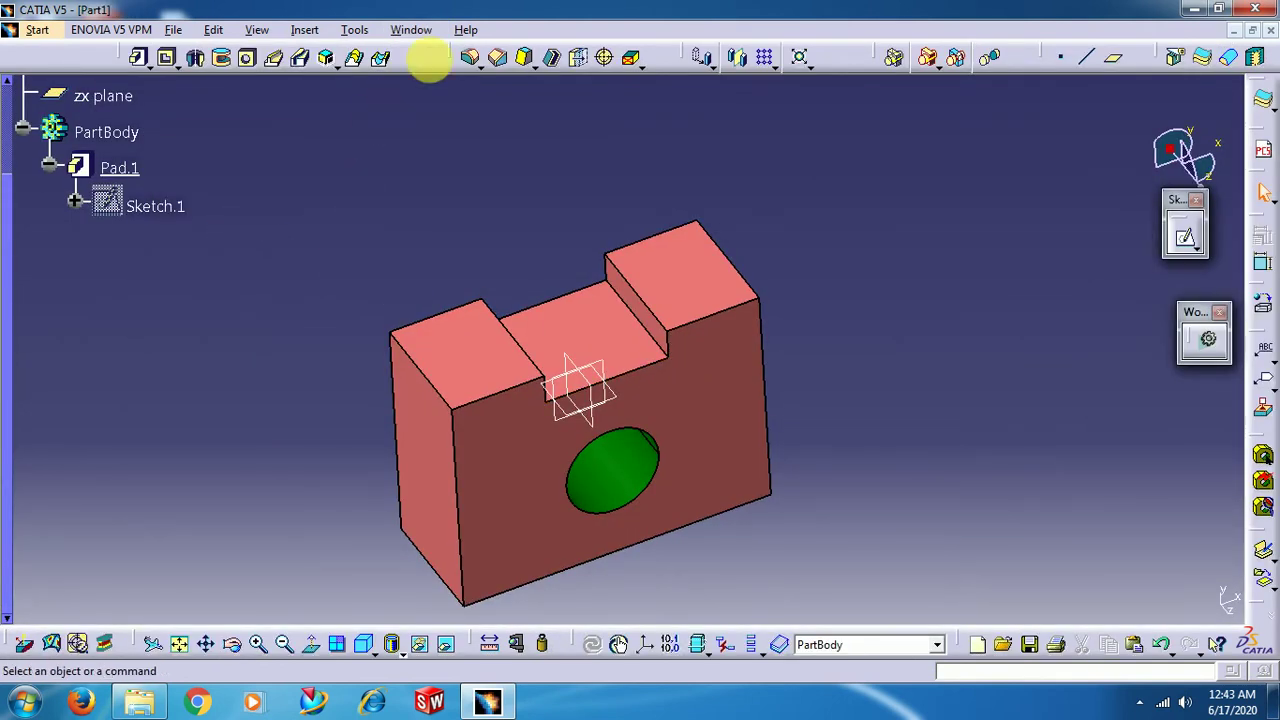
click(411, 29)
click(452, 176)
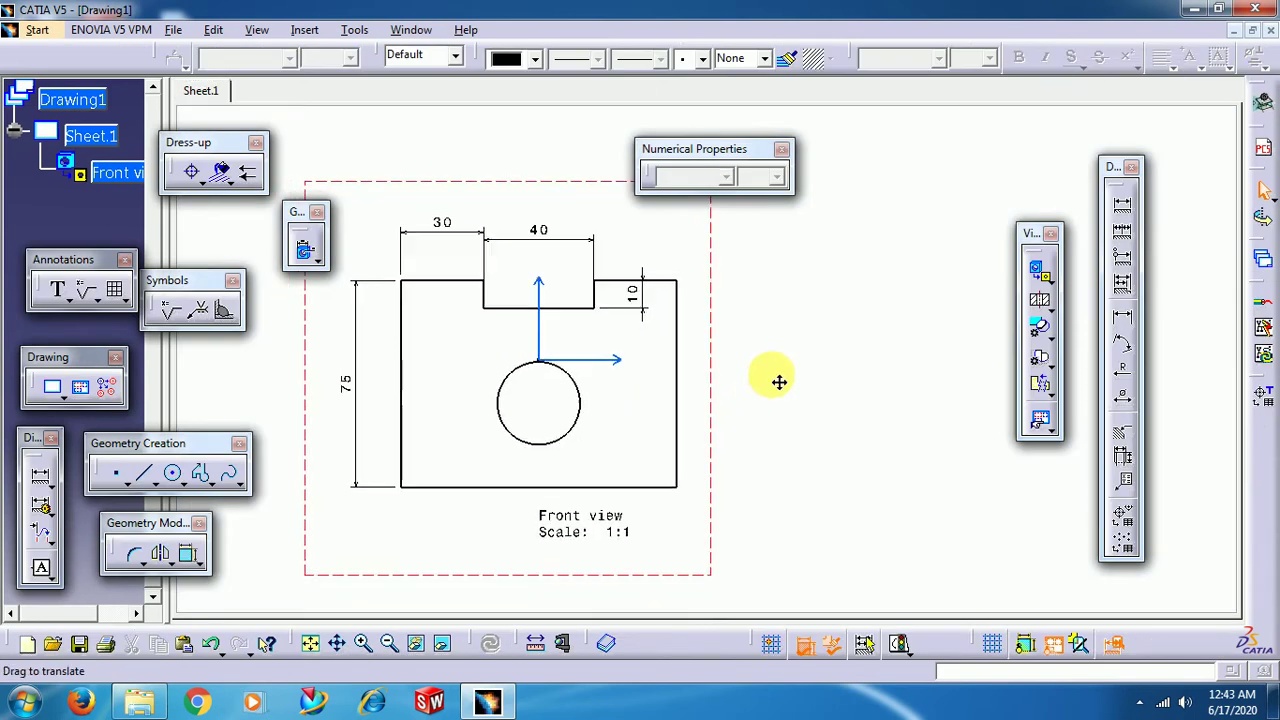
middle_drag(779, 381, 823, 329)
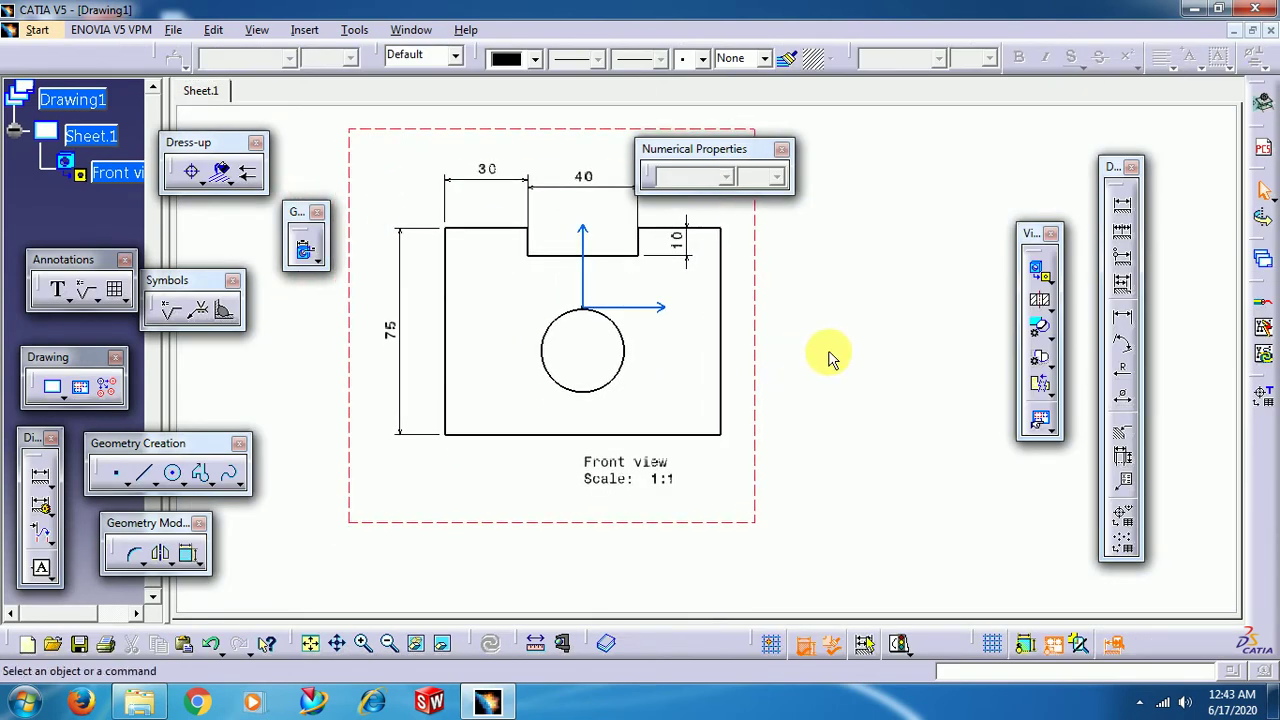
Add a 100 overall width dimension below the front view.
click(1124, 207)
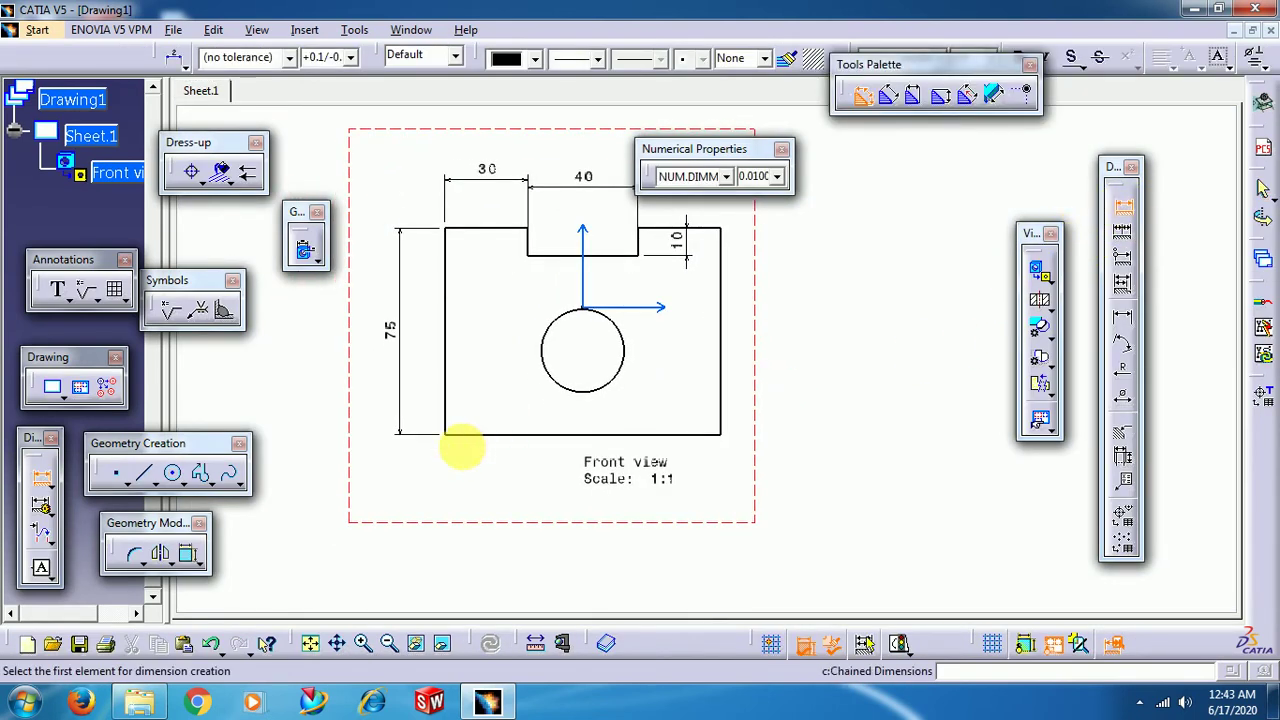
click(491, 434)
click(545, 520)
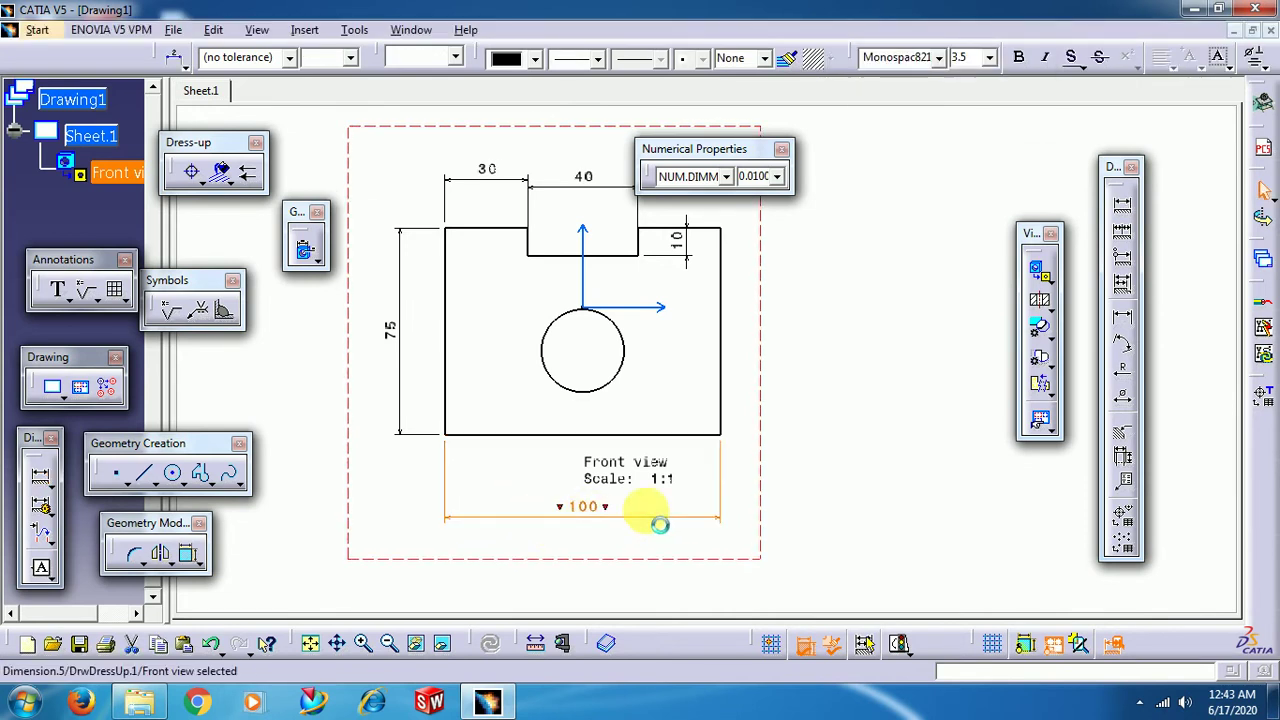
mouse_move(677, 537)
middle_down()
mouse_move(679, 478)
mouse_move(700, 449)
middle_up()
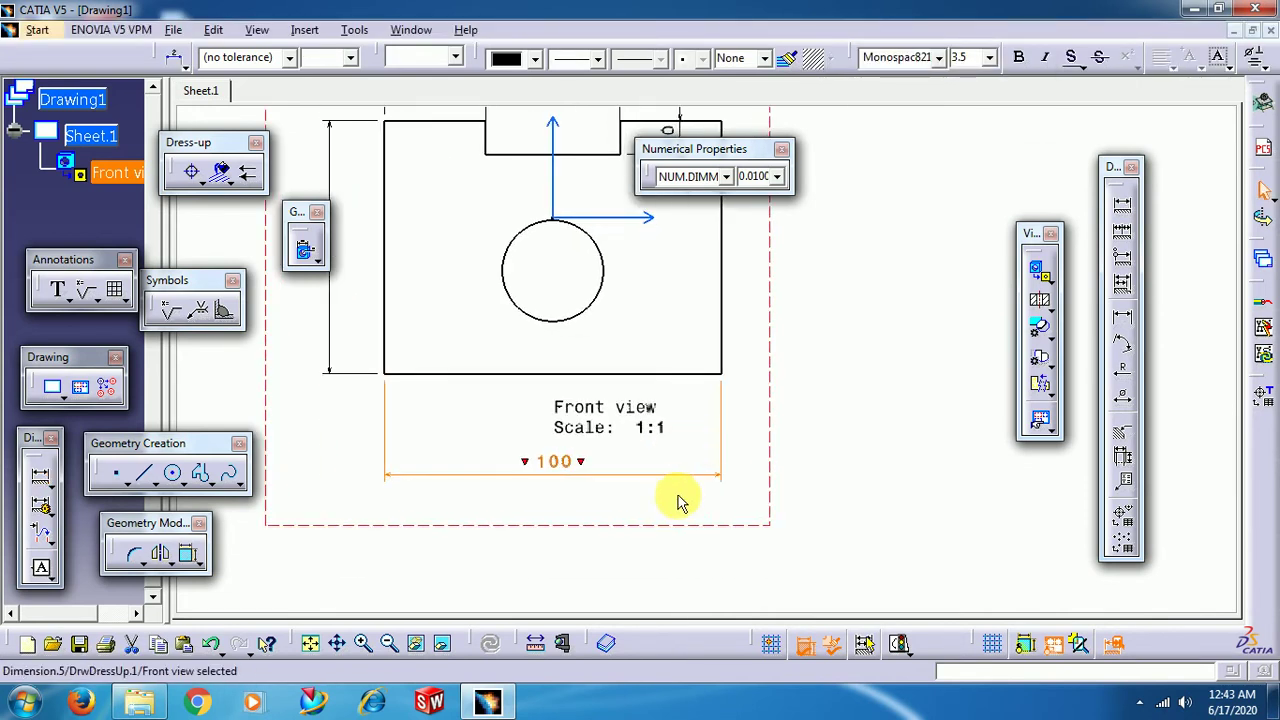
mouse_move(677, 500)
ctrl+middle_down()
mouse_move(686, 471)
mouse_move(703, 549)
ctrl+middle_up()
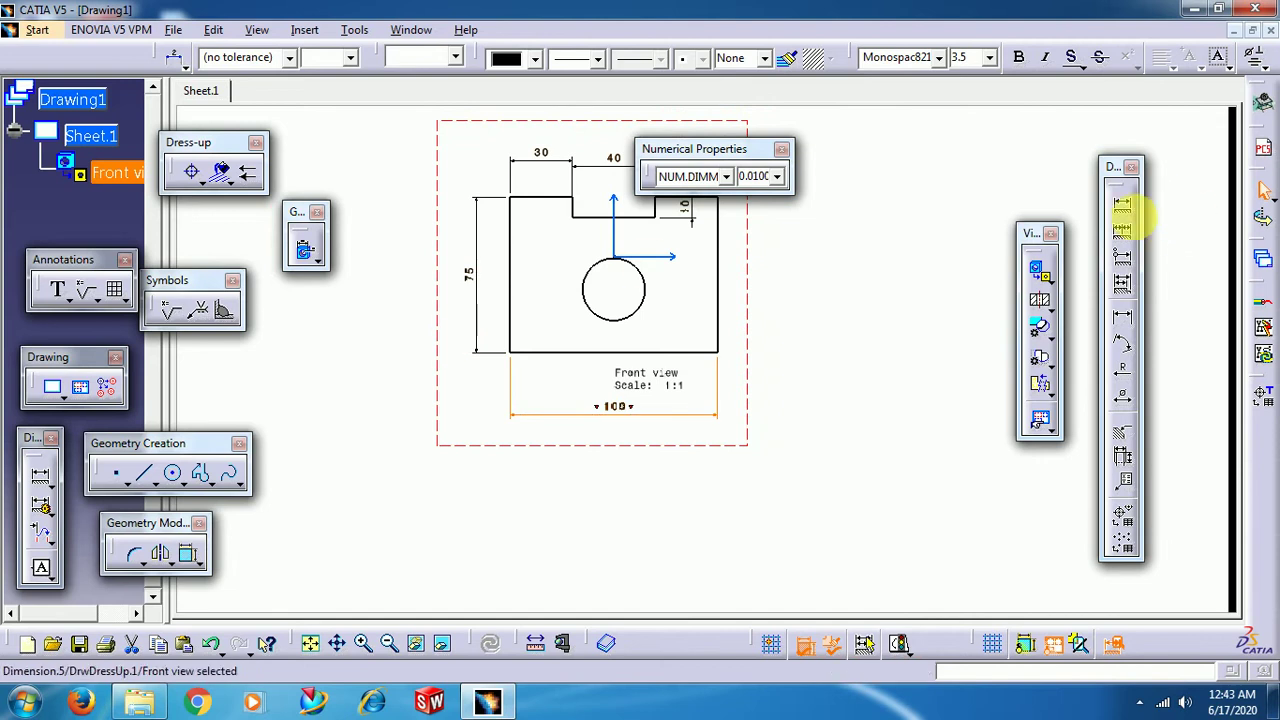
mouse_move(803, 313)
middle_down()
mouse_move(817, 454)
mouse_move(818, 336)
middle_up()
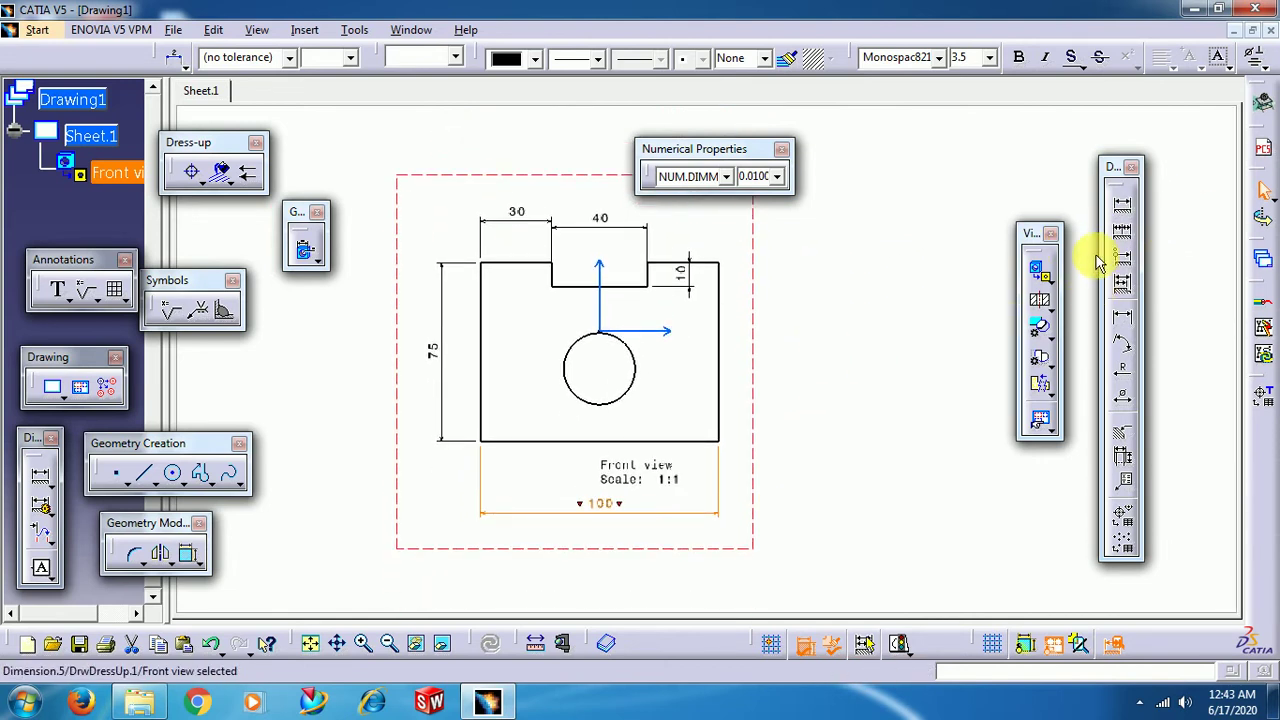
Dimension the circular hole as Ø30 beside the part.
click(1121, 398)
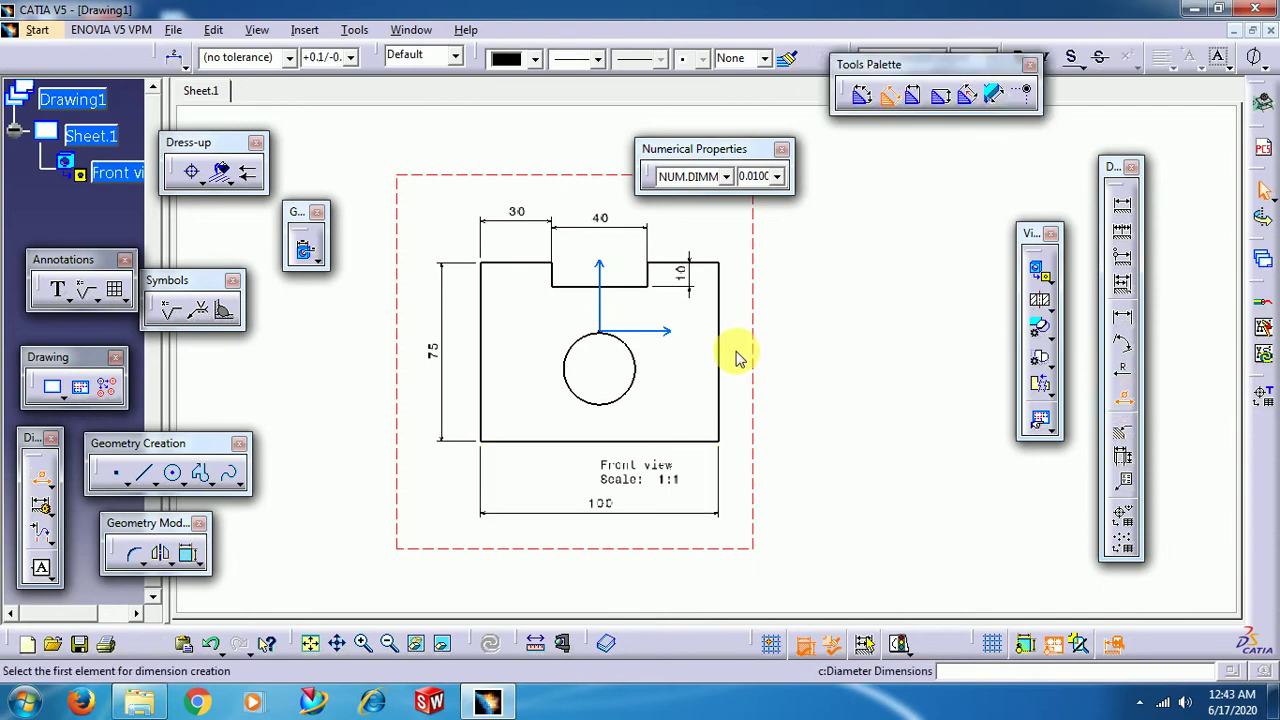
click(638, 370)
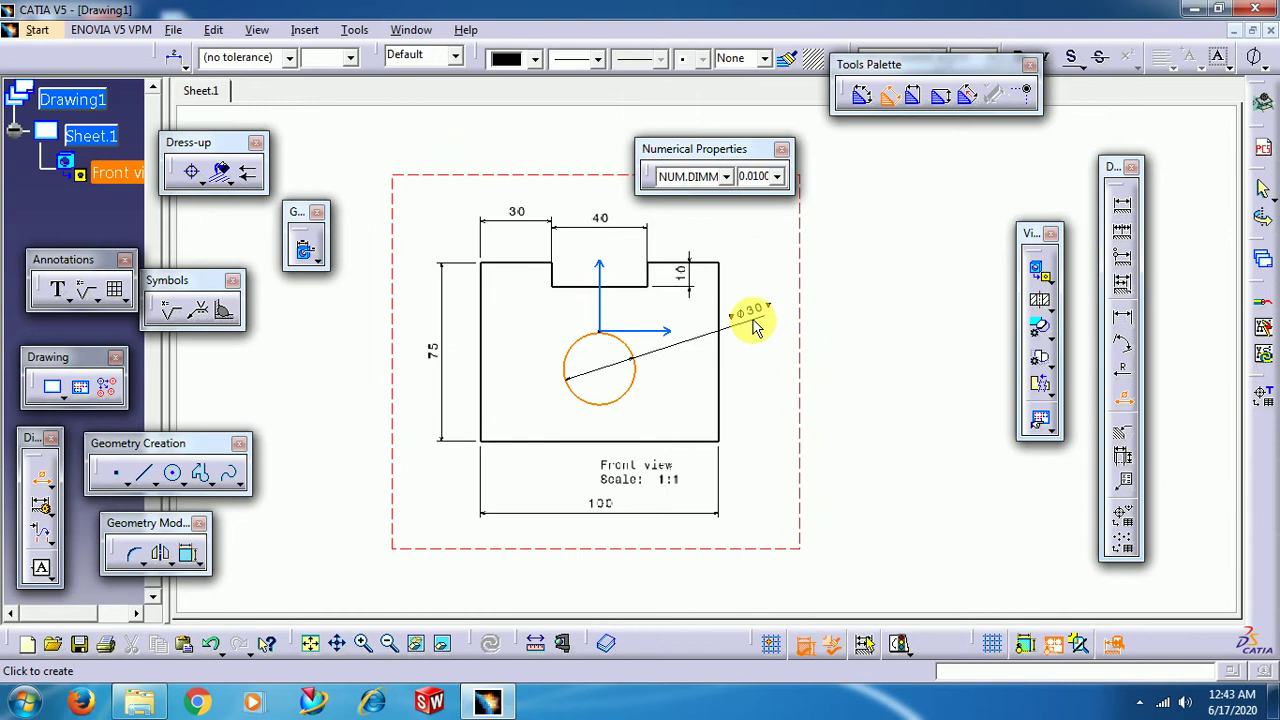
click(755, 330)
mouse_move(800, 480)
middle_down()
mouse_move(765, 515)
mouse_move(754, 429)
middle_up()
scroll(760, 515, down, 2)
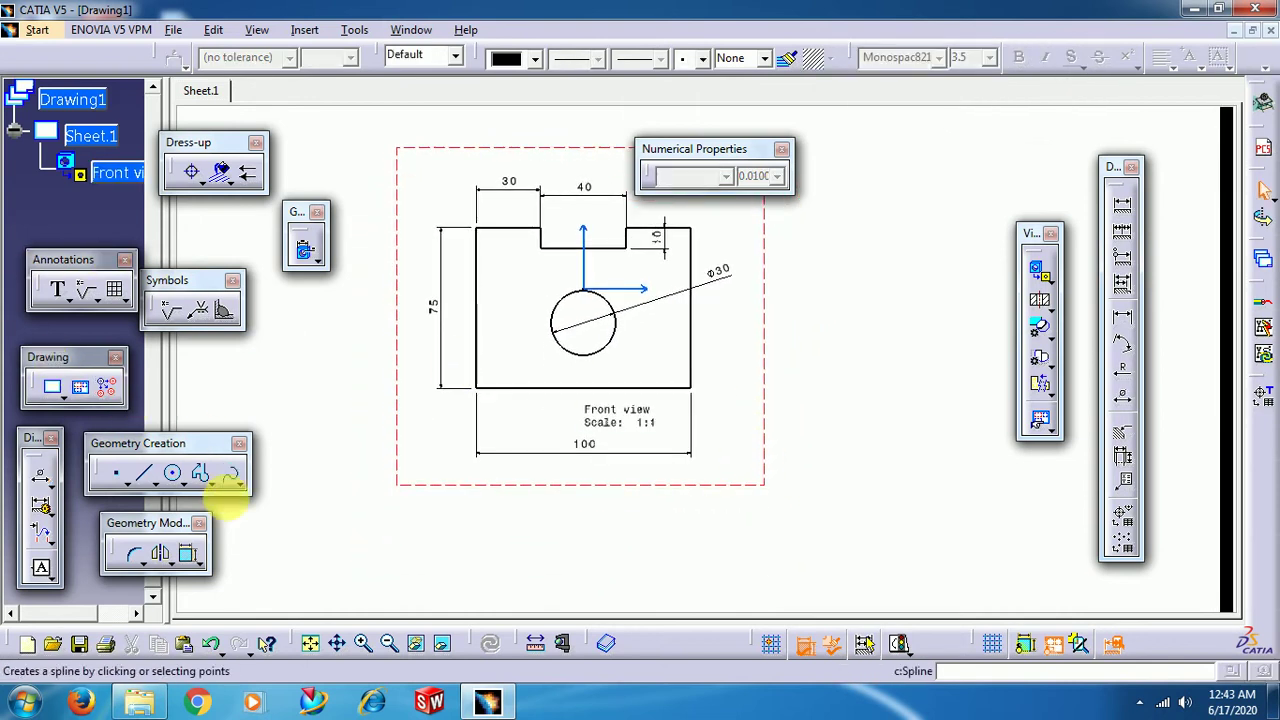
Place a projected top view below the front view.
click(1055, 289)
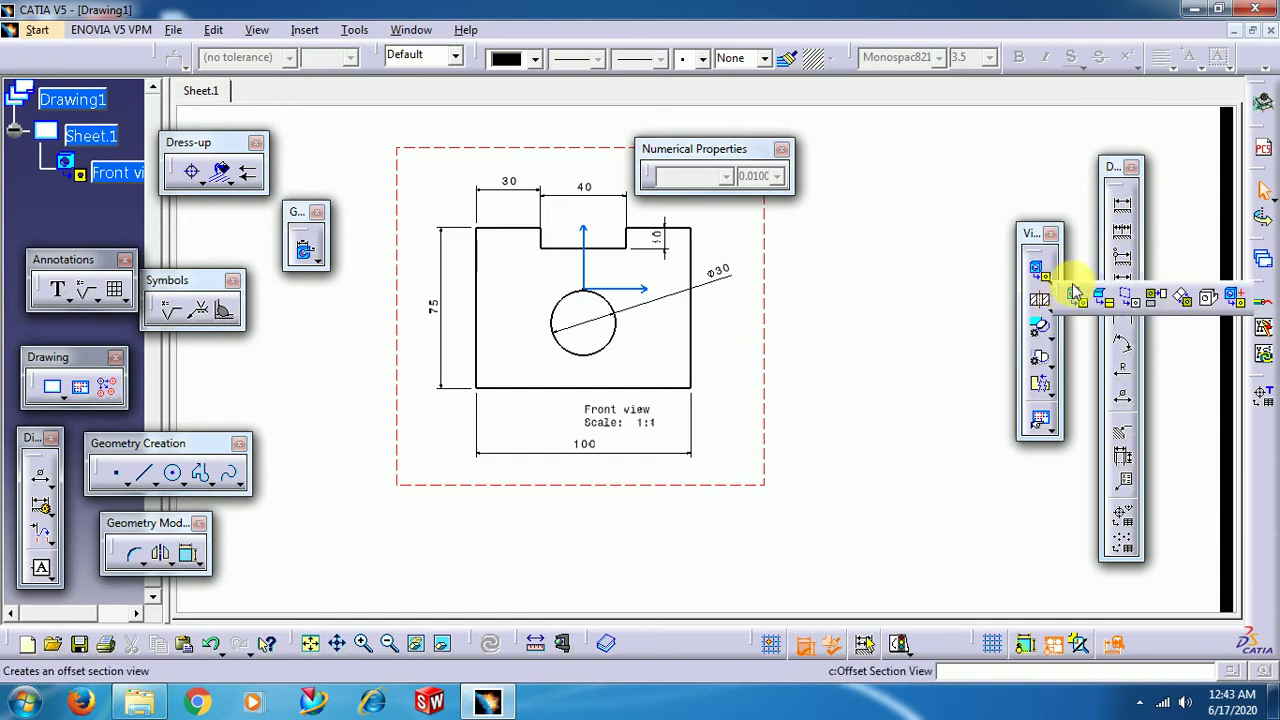
click(1160, 308)
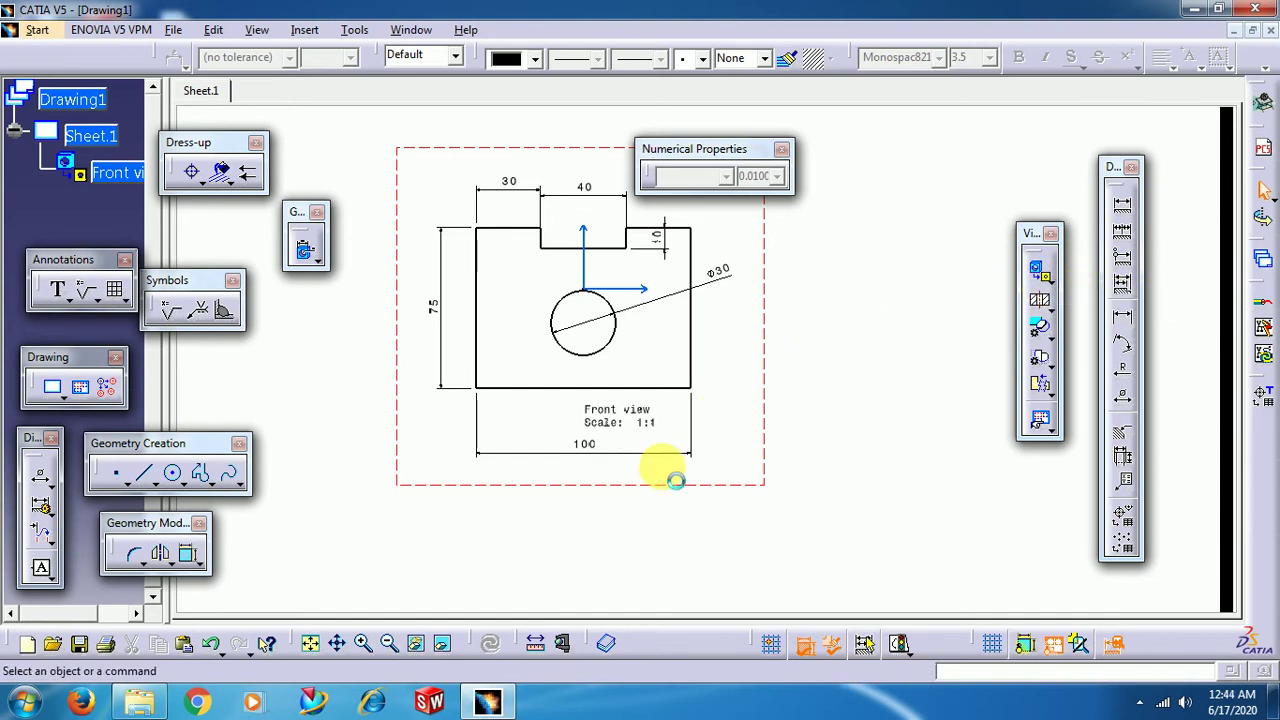
click(671, 523)
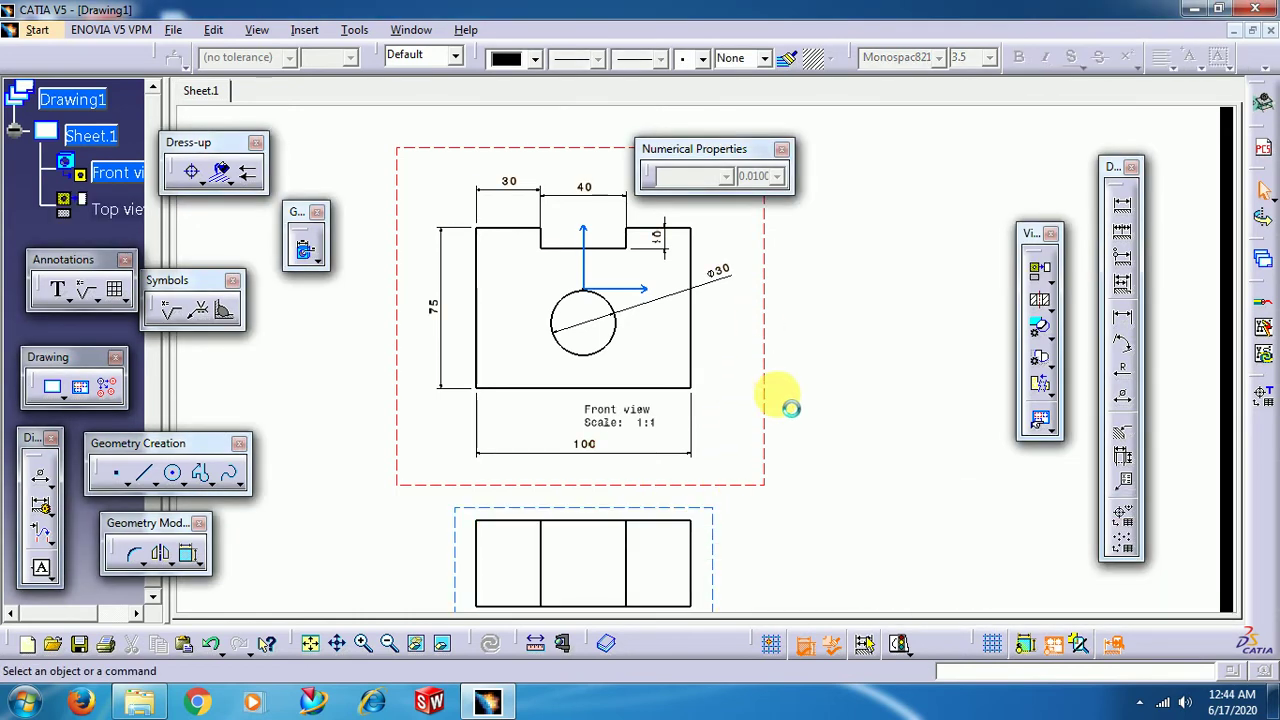
Dimension the top view's right edge as 40.
click(1122, 205)
click(710, 500)
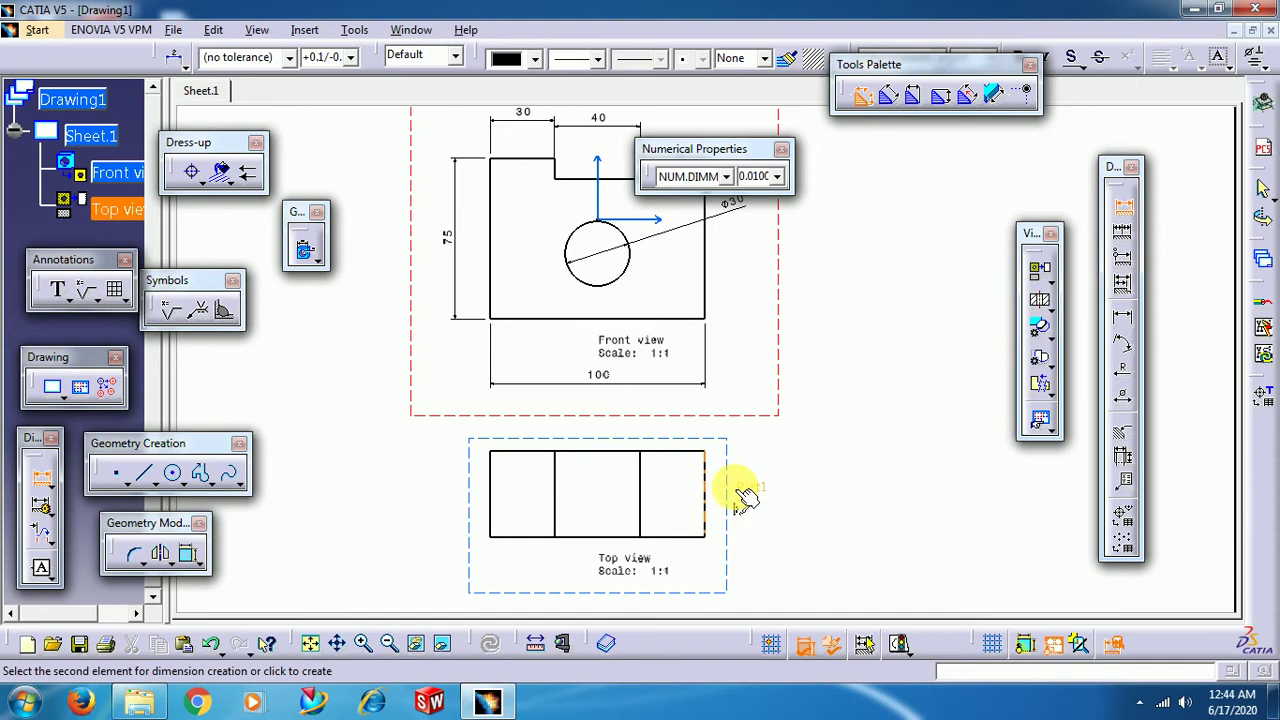
click(763, 492)
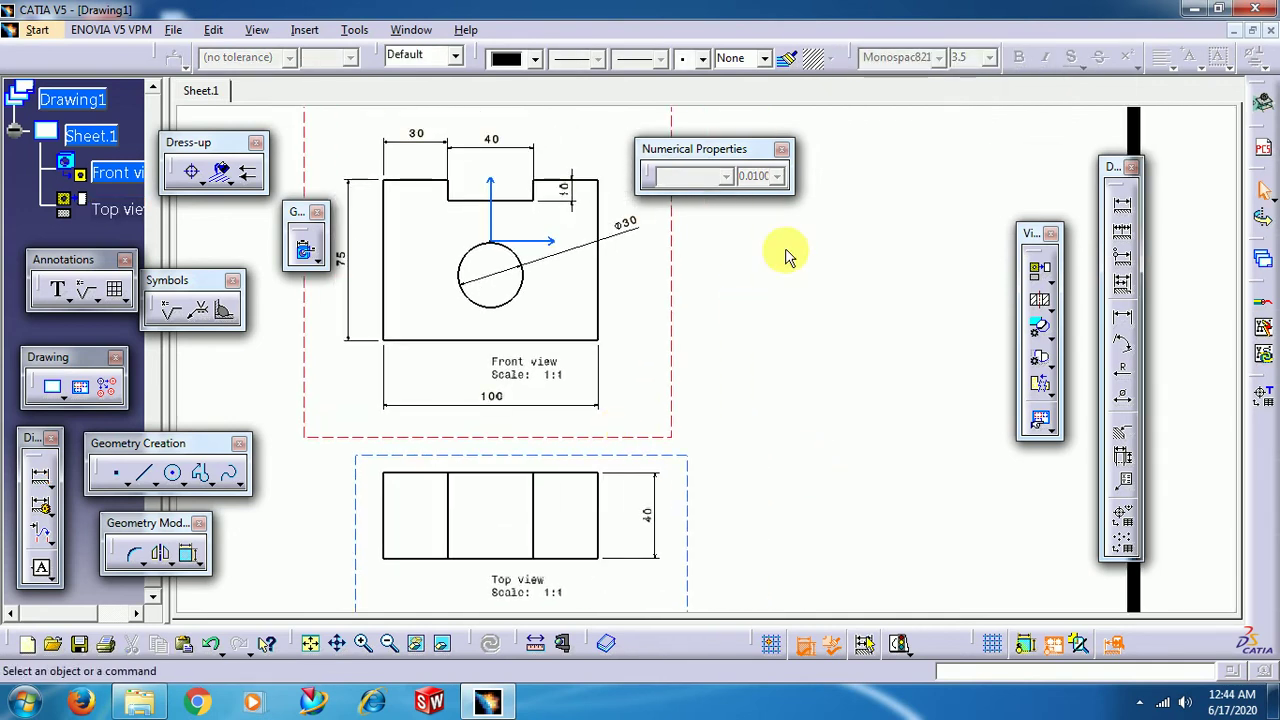
middle_drag(591, 423, 590, 440)
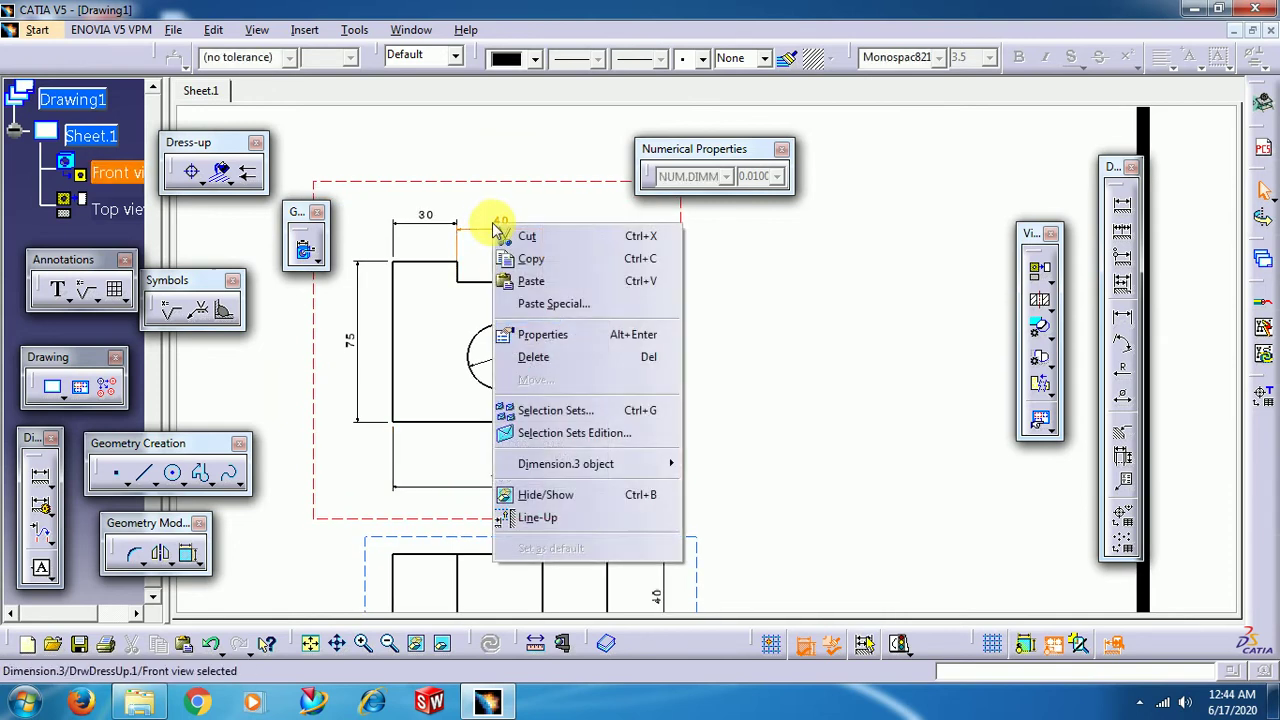
Set the front view's 40 dimension to display in inches, so it reads 1.57.
click(543, 336)
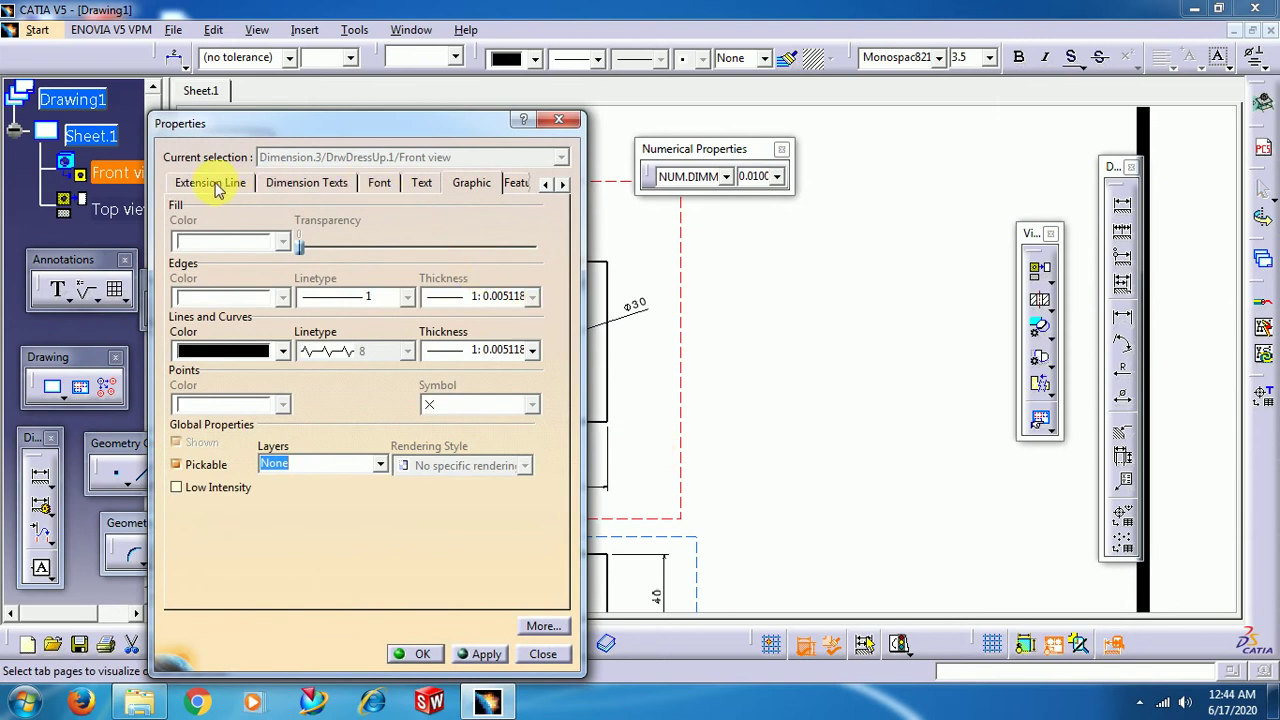
click(545, 185)
click(547, 185)
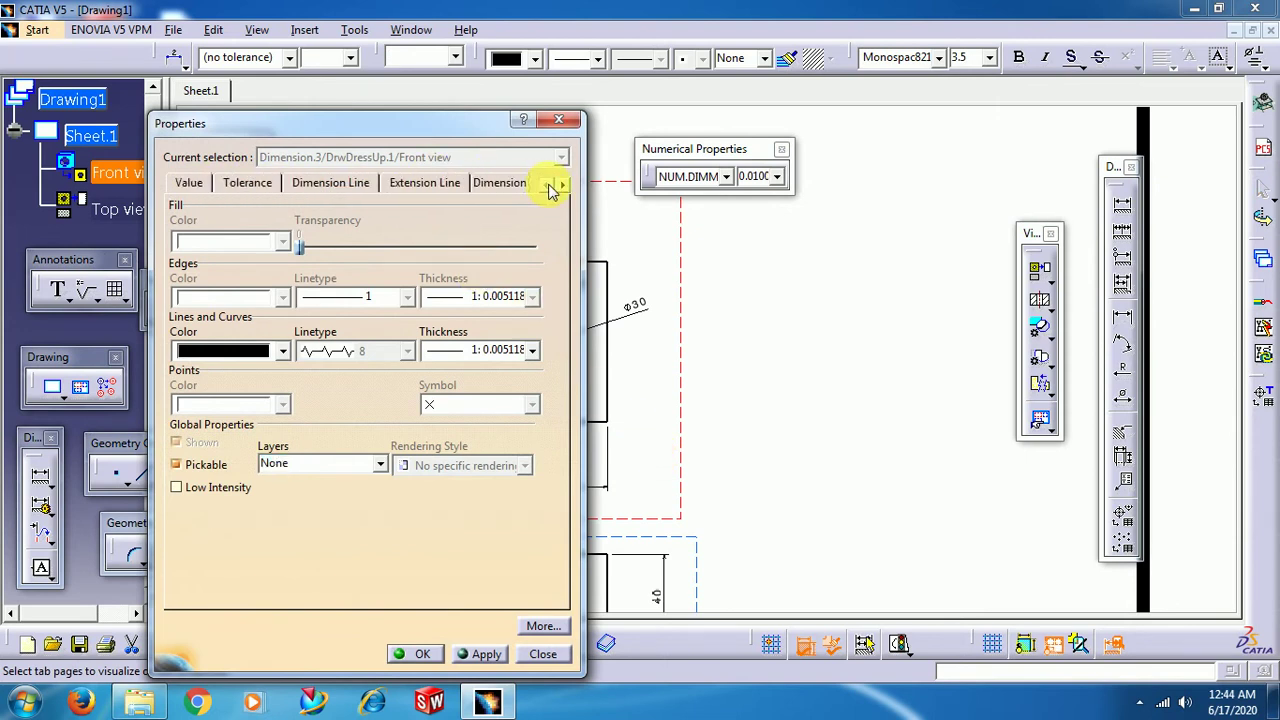
click(188, 182)
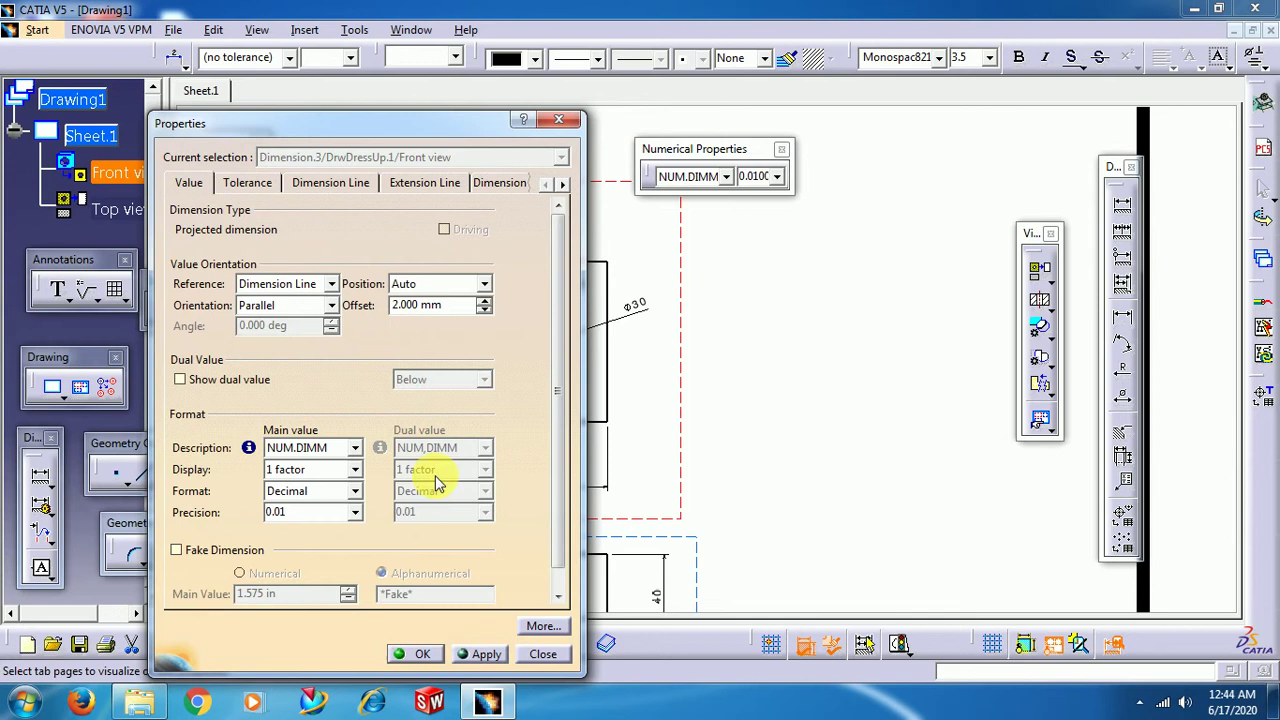
click(353, 448)
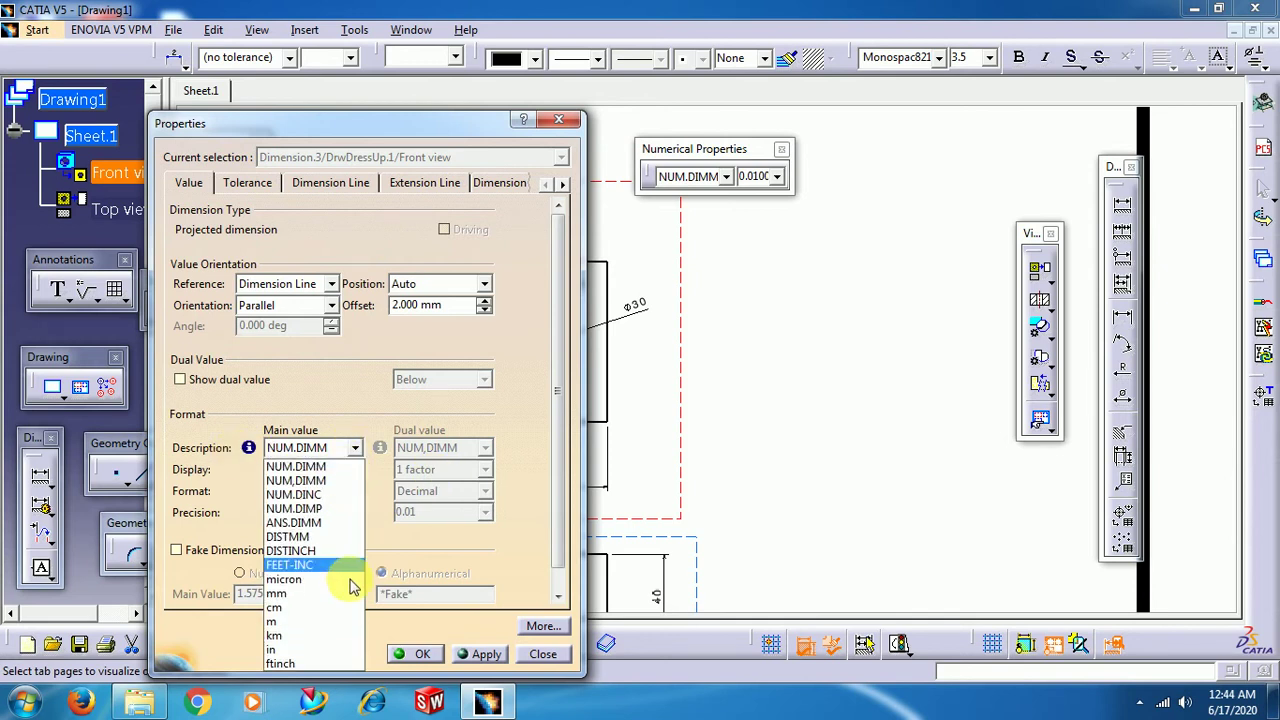
click(352, 652)
click(418, 654)
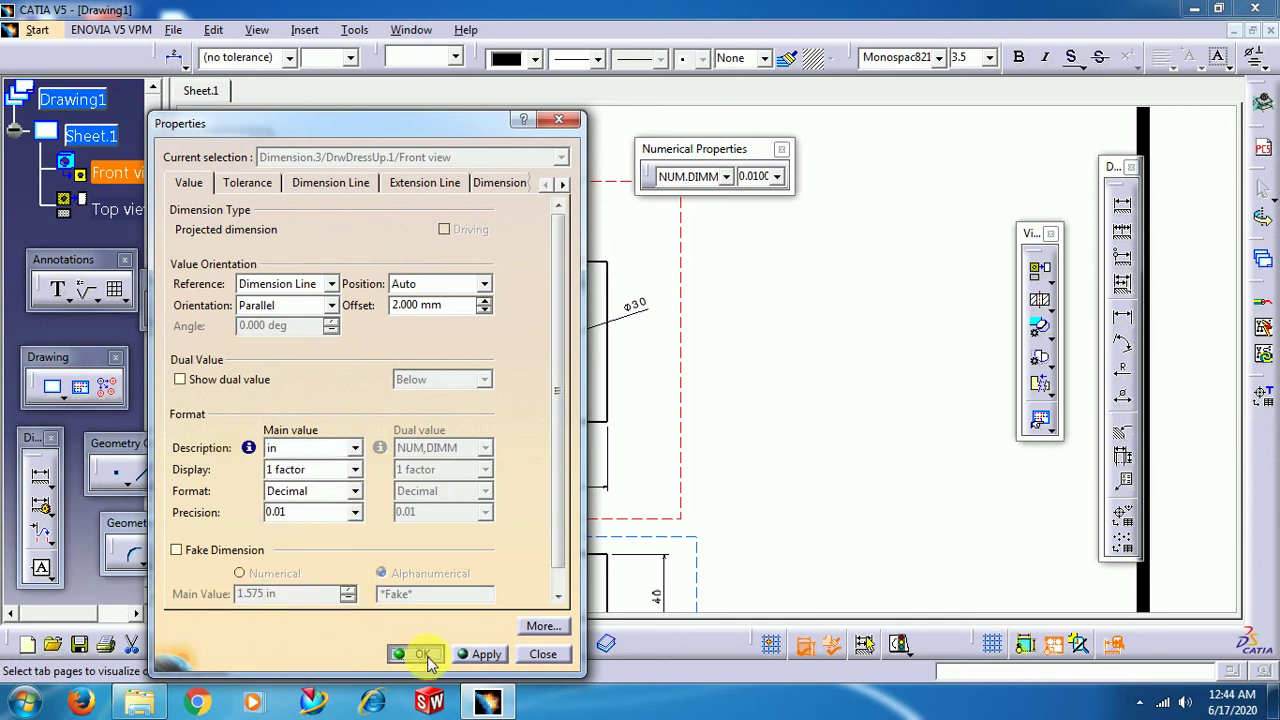
mouse_move(720, 422)
ctrl+middle_down()
mouse_move(766, 443)
mouse_move(736, 385)
ctrl+middle_up()
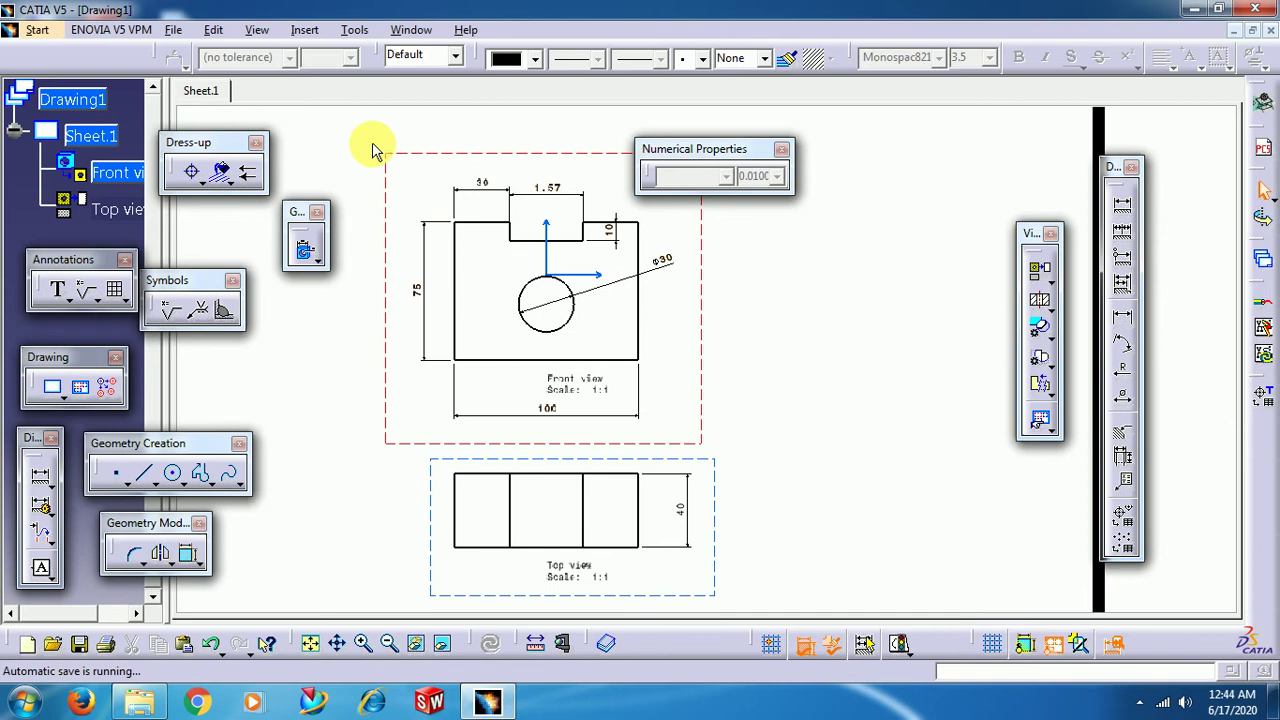
Box-select both views and set all dimensions' main value unit to 'in' in Properties.
drag(357, 132, 758, 572)
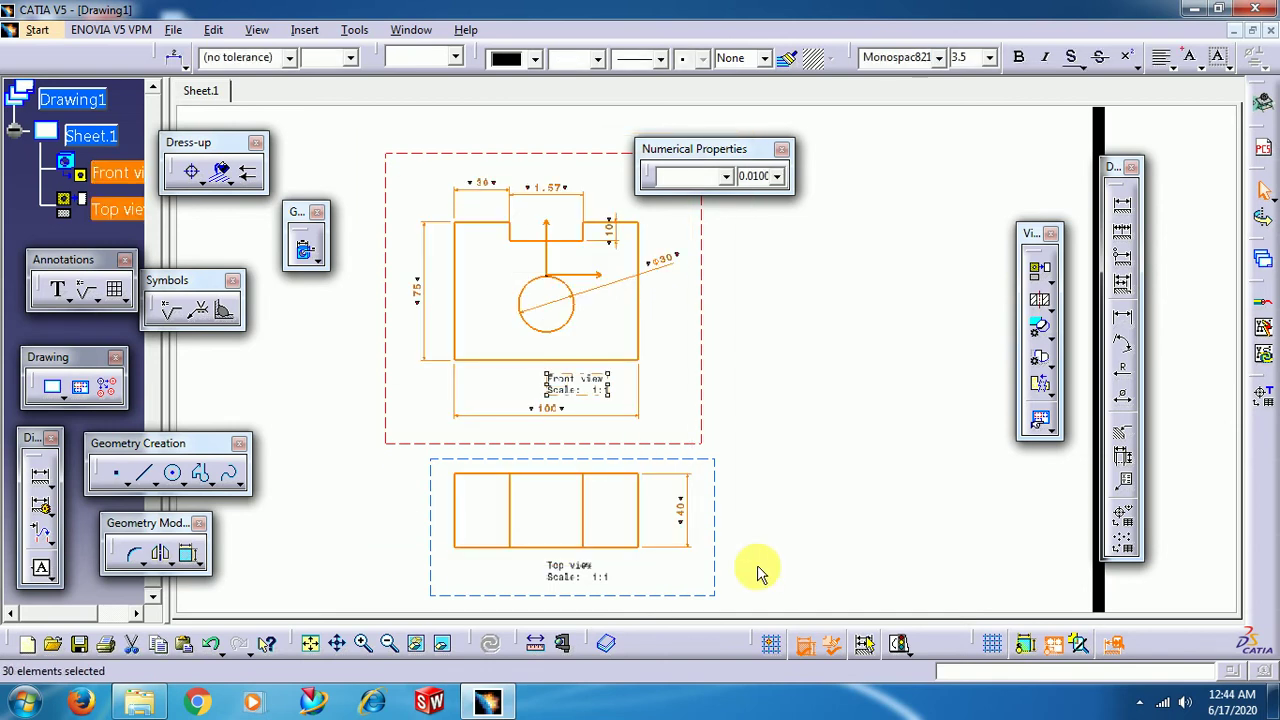
right_click(500, 188)
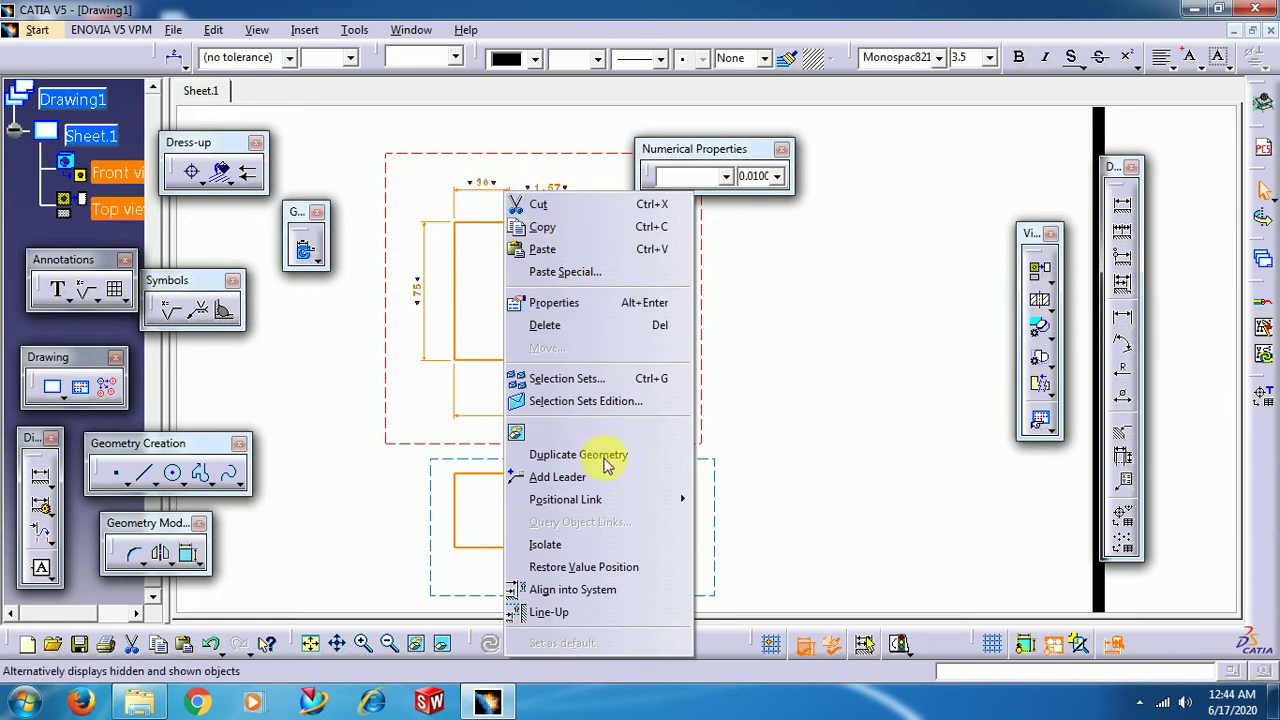
click(553, 302)
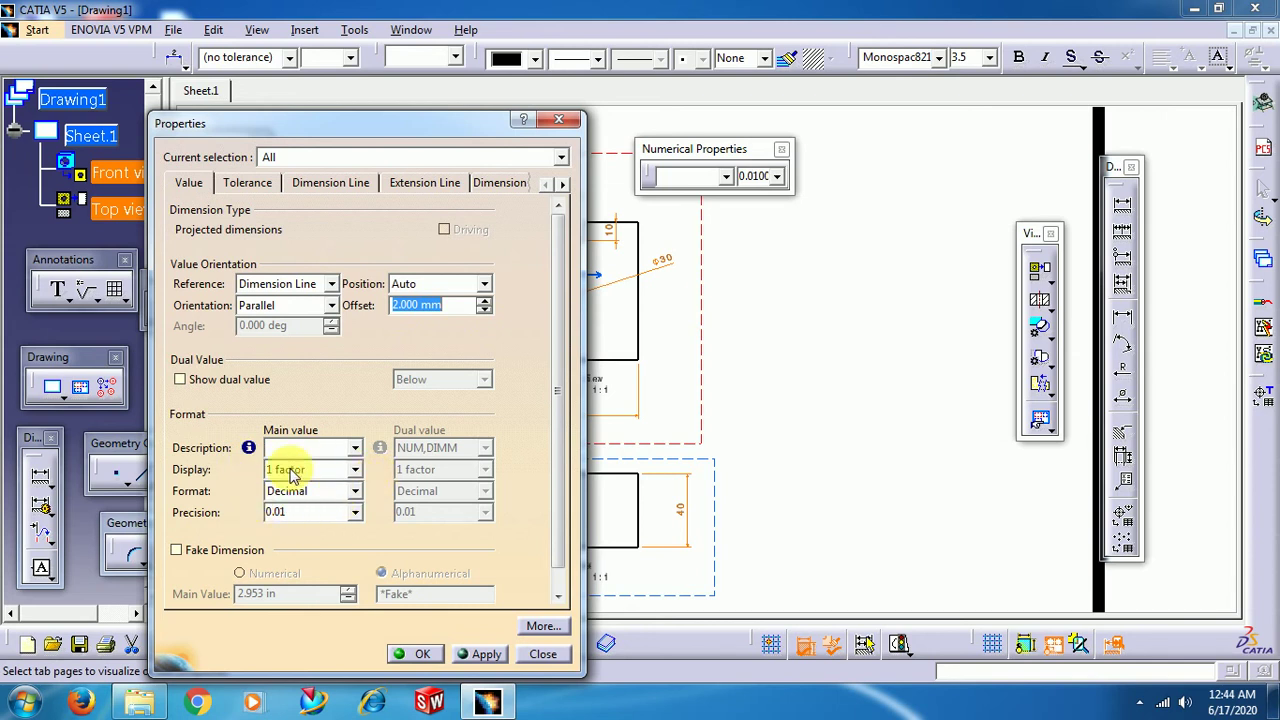
click(345, 448)
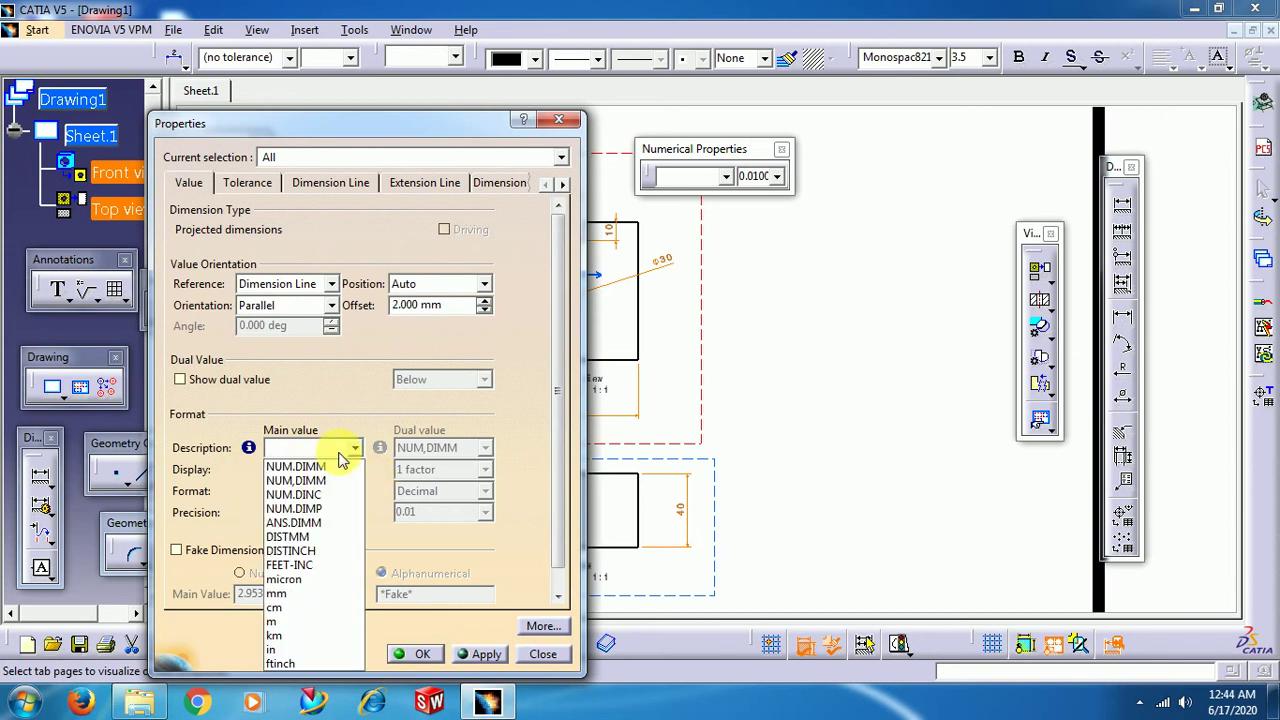
click(331, 648)
click(480, 653)
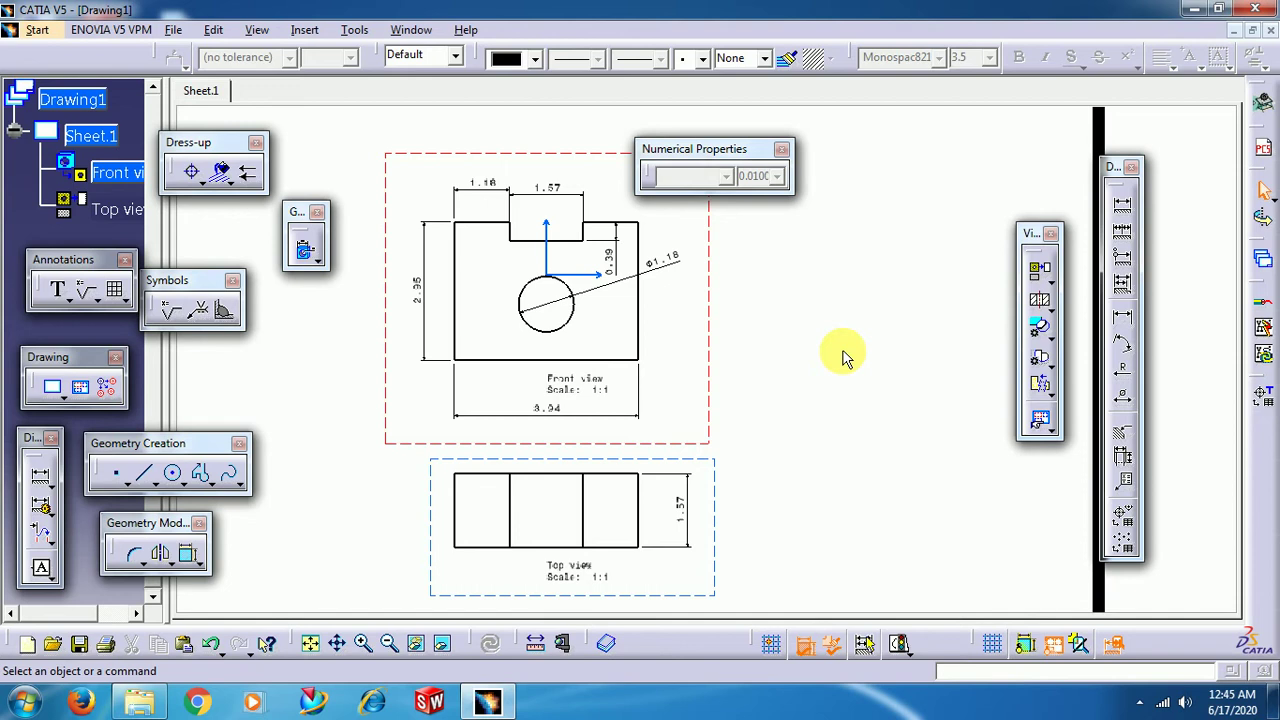
Revert the dimensions to millimetres so they read 30, 10, 75, Ø30, 100 and 40.
key(ctrl+a)
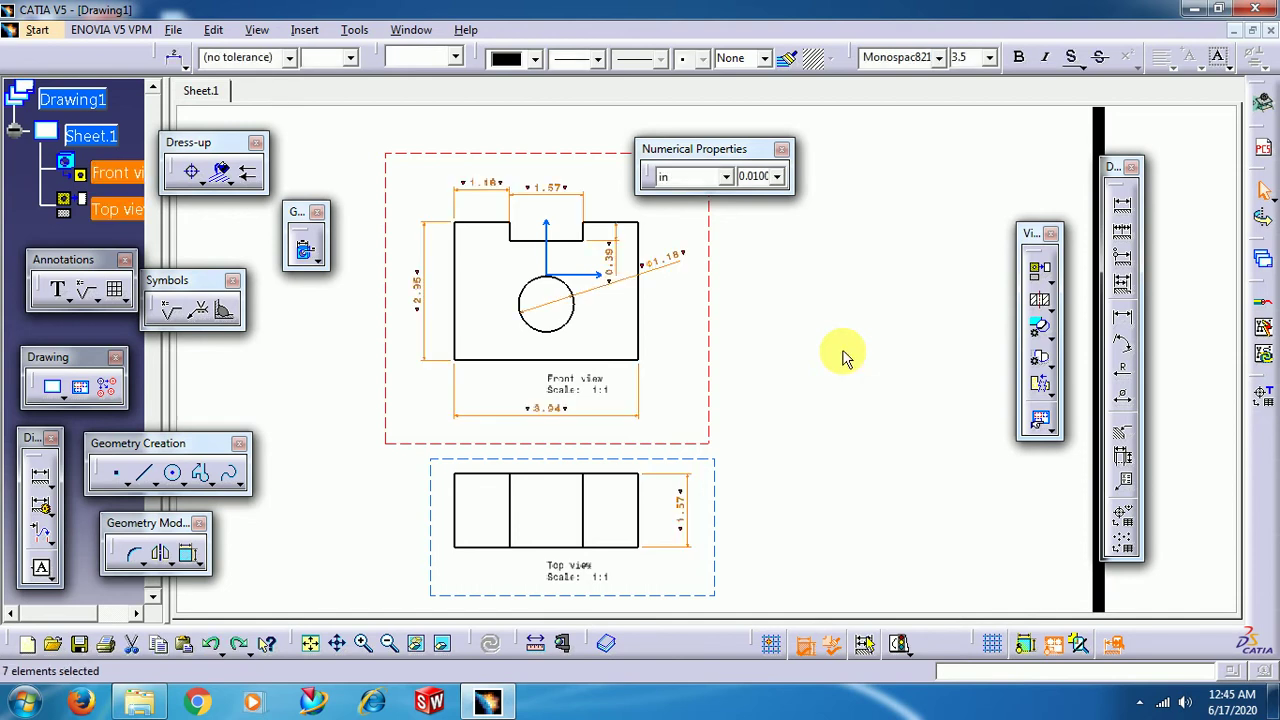
key(ctrl+a)
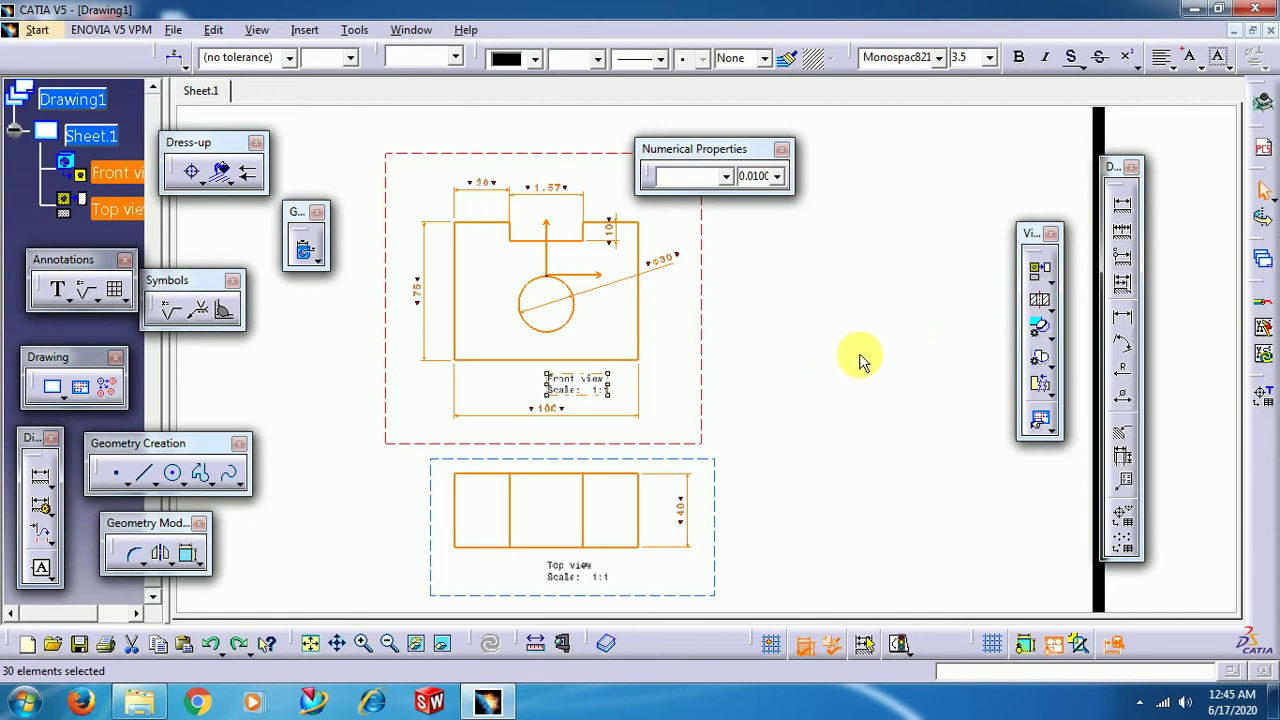
drag(685, 331, 702, 393)
Reframe the front and top views and box-select all 30 of their elements.
mouse_move(702, 393)
middle_down()
mouse_move(771, 357)
mouse_move(849, 411)
mouse_move(380, 314)
mouse_move(515, 309)
mouse_move(443, 266)
middle_up()
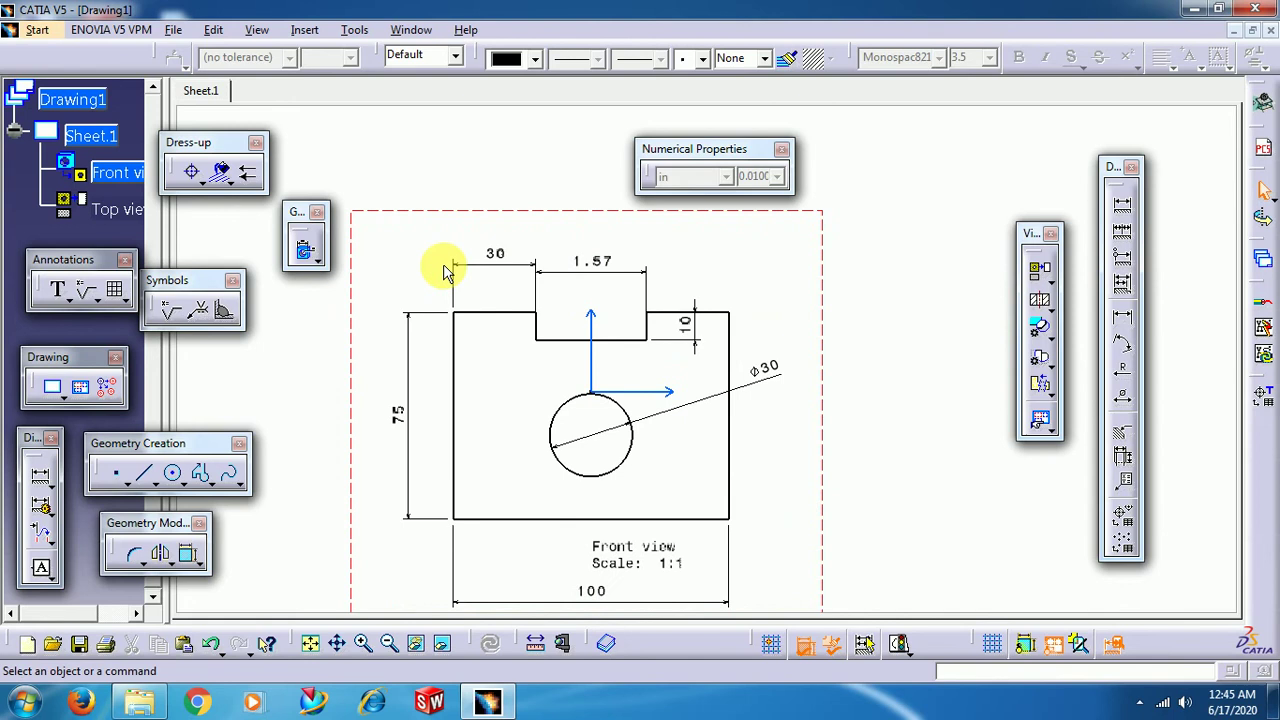
middle_drag(714, 409, 663, 423)
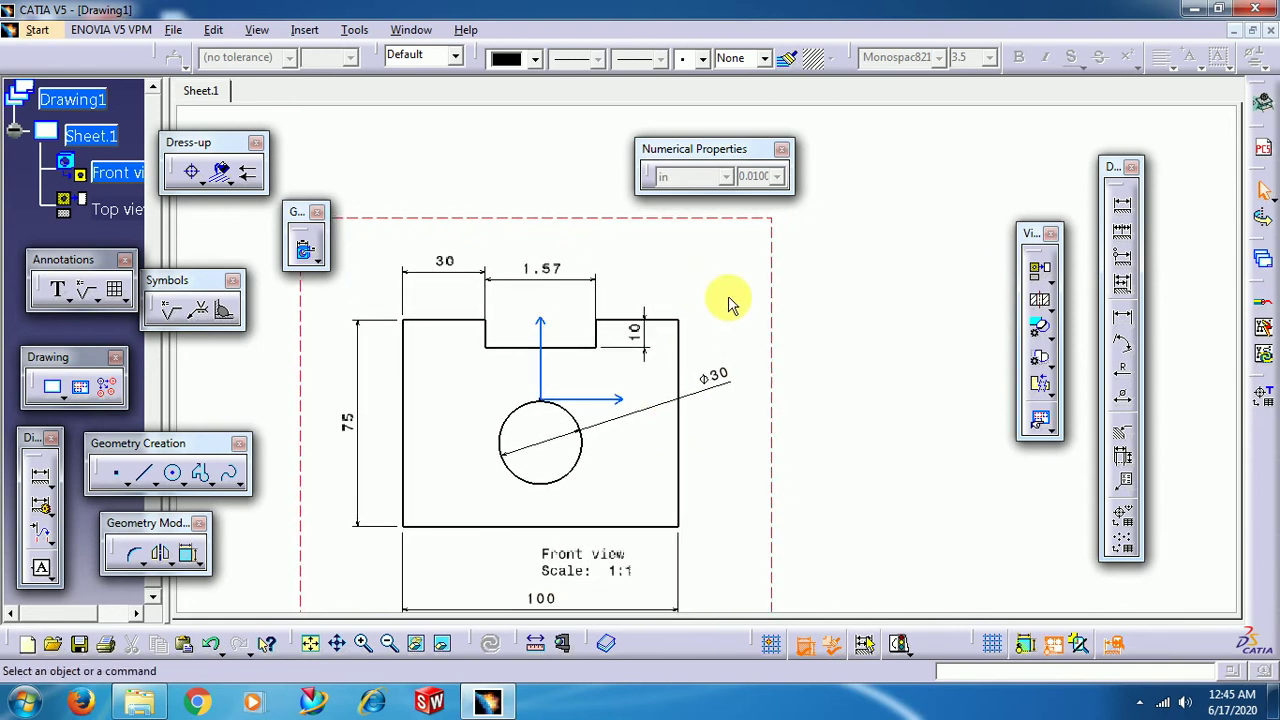
mouse_move(577, 337)
middle_down()
mouse_move(589, 223)
mouse_move(618, 280)
mouse_move(600, 343)
middle_up()
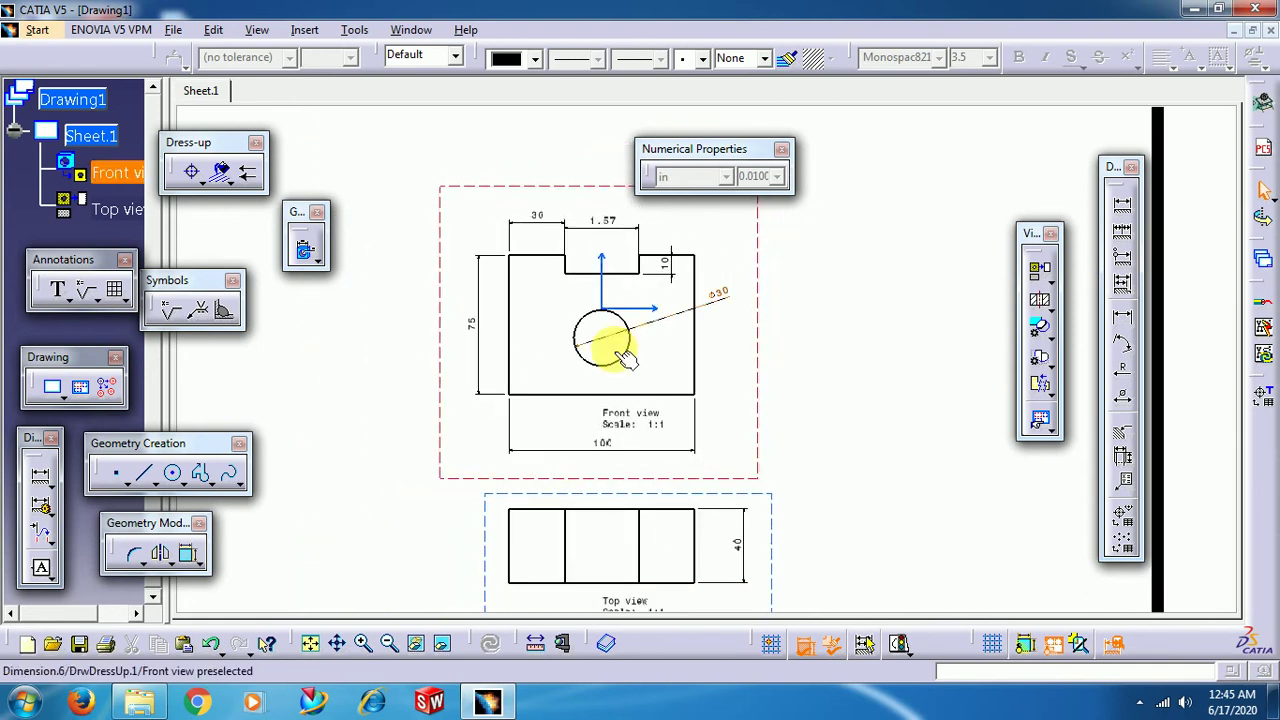
mouse_move(411, 183)
mouse_down()
mouse_move(783, 508)
mouse_move(858, 610)
mouse_move(853, 595)
mouse_up()
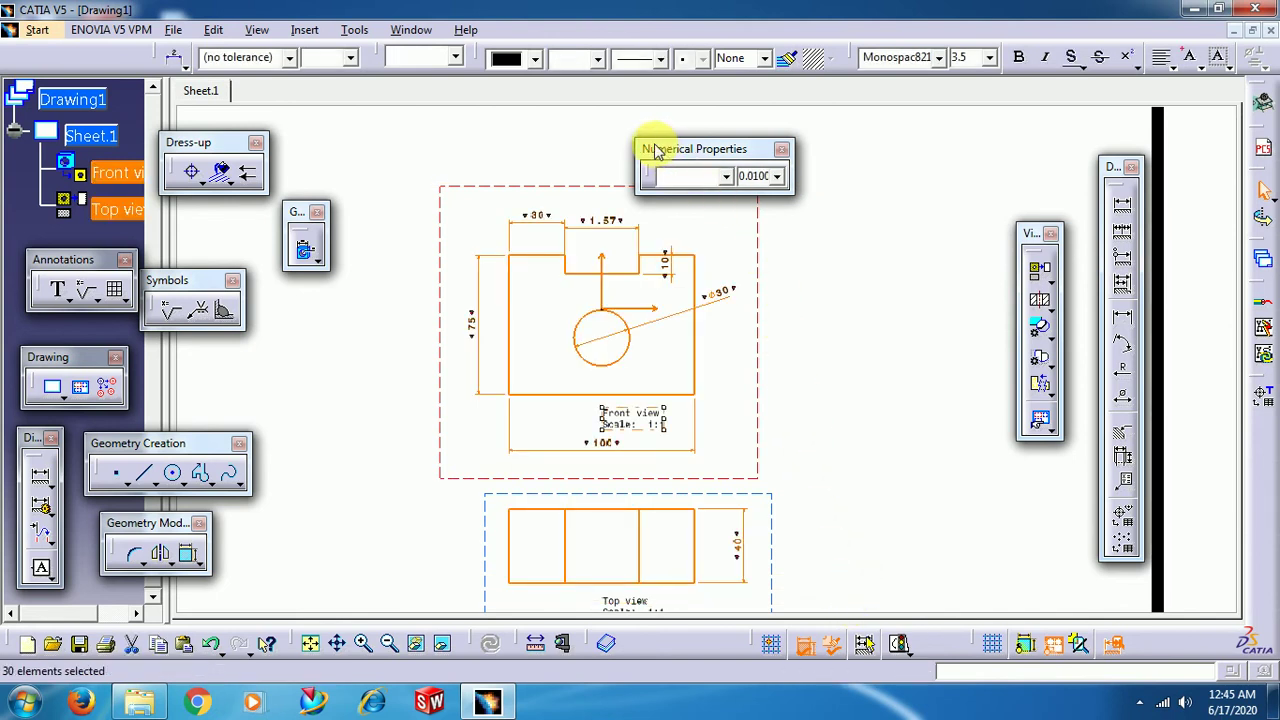
Set the selected dimensions to 'in' from the Numerical Properties toolbar, so 100 reads 3.94.
mouse_move(645, 149)
mouse_down()
mouse_move(875, 122)
mouse_move(862, 120)
mouse_up()
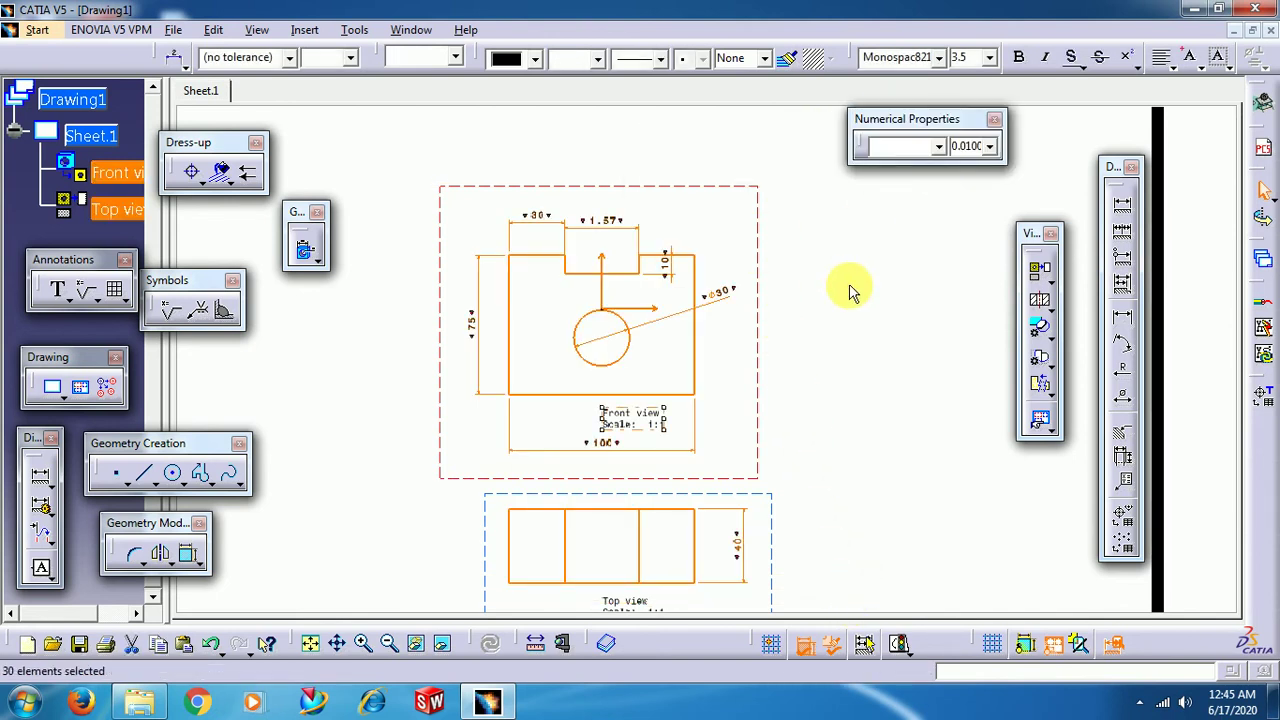
drag(947, 119, 970, 122)
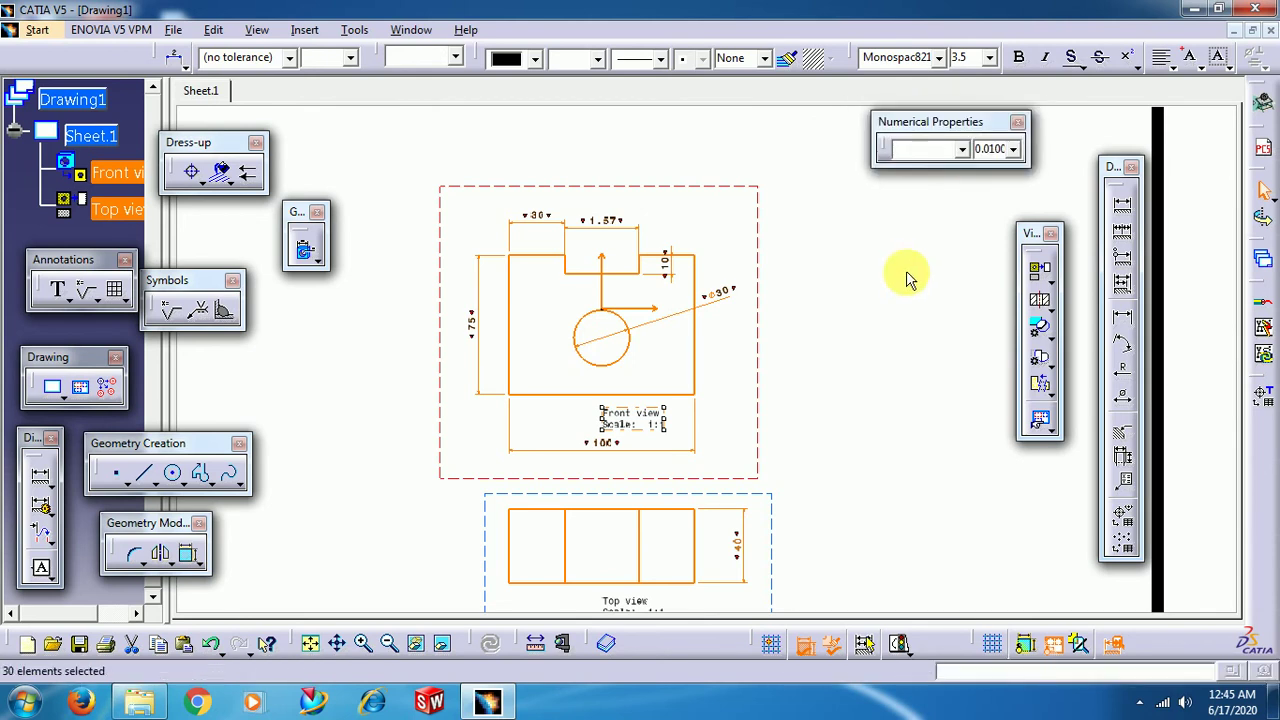
click(962, 149)
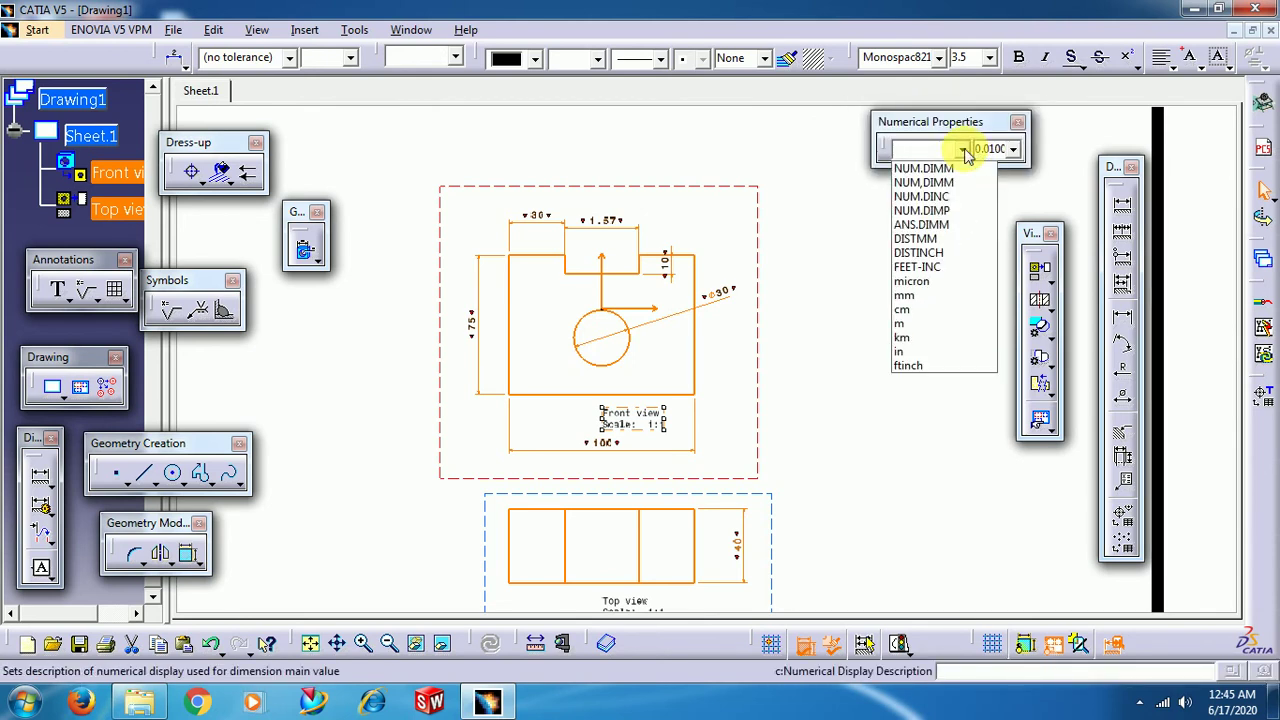
click(941, 351)
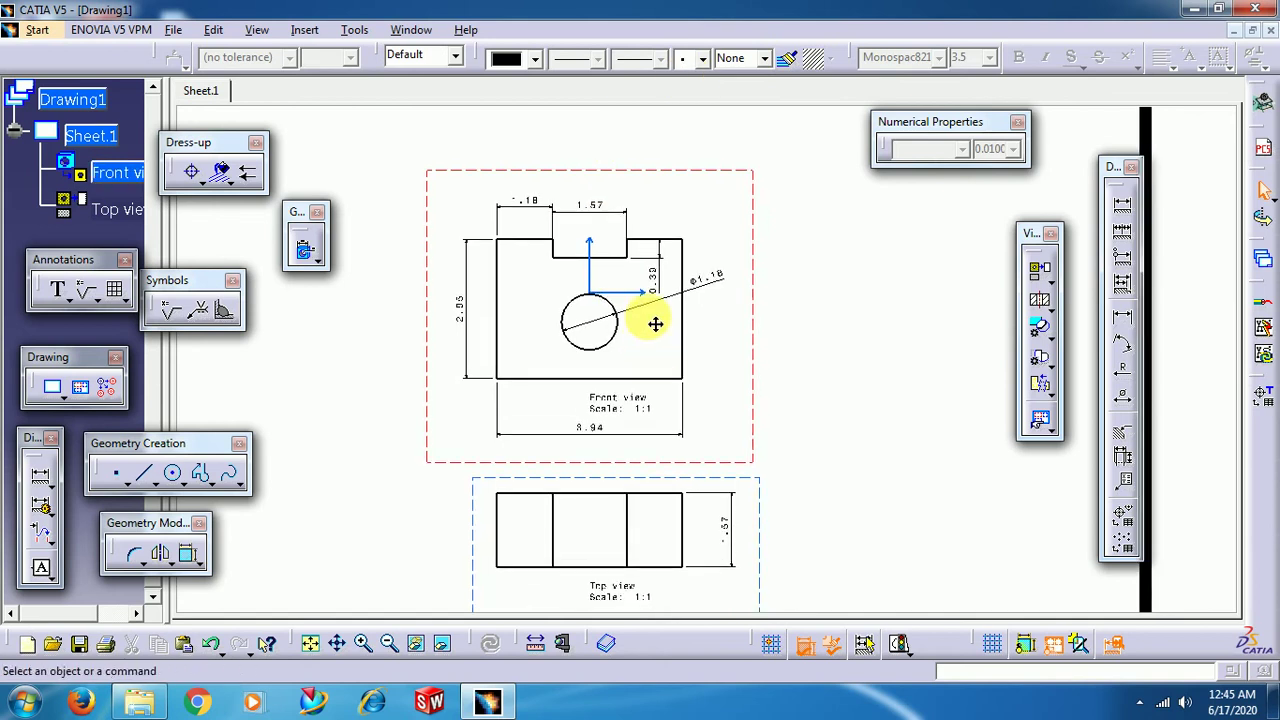
Set the 3.94 width dimension's main value unit to mm in Properties, so it reads 100.
ctrl+middle_drag(654, 320, 654, 250)
right_click(555, 432)
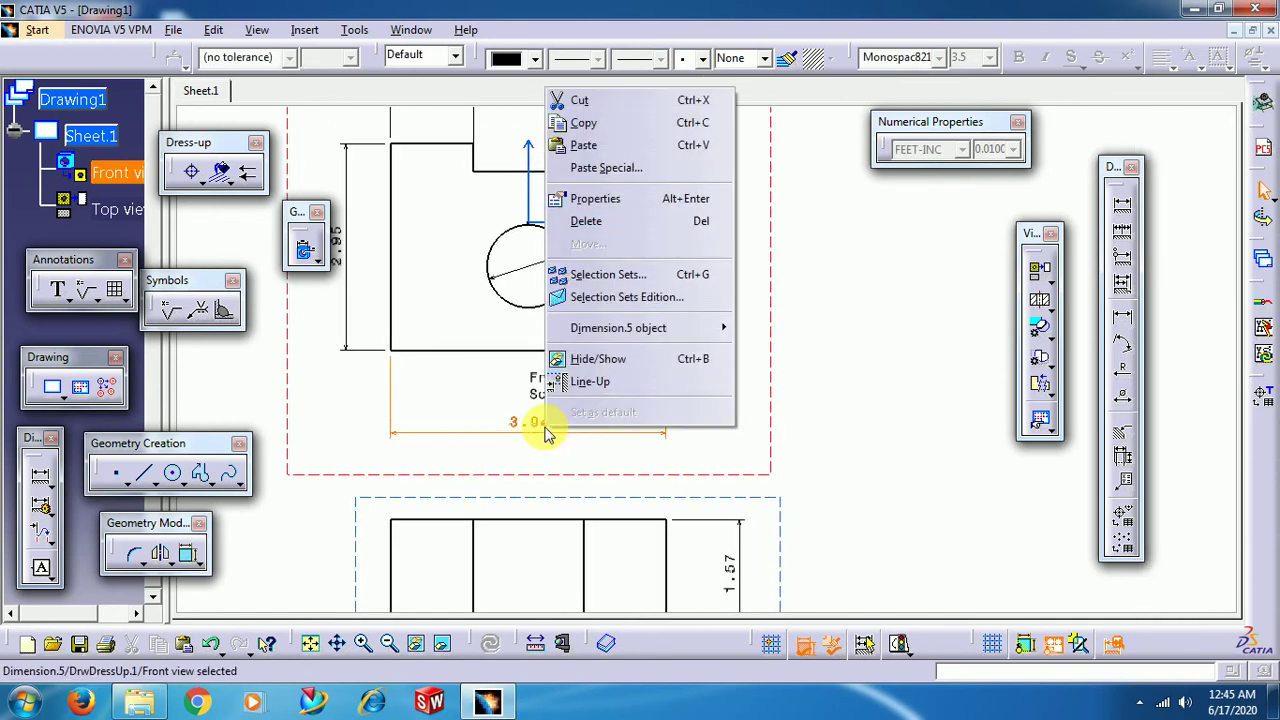
click(612, 199)
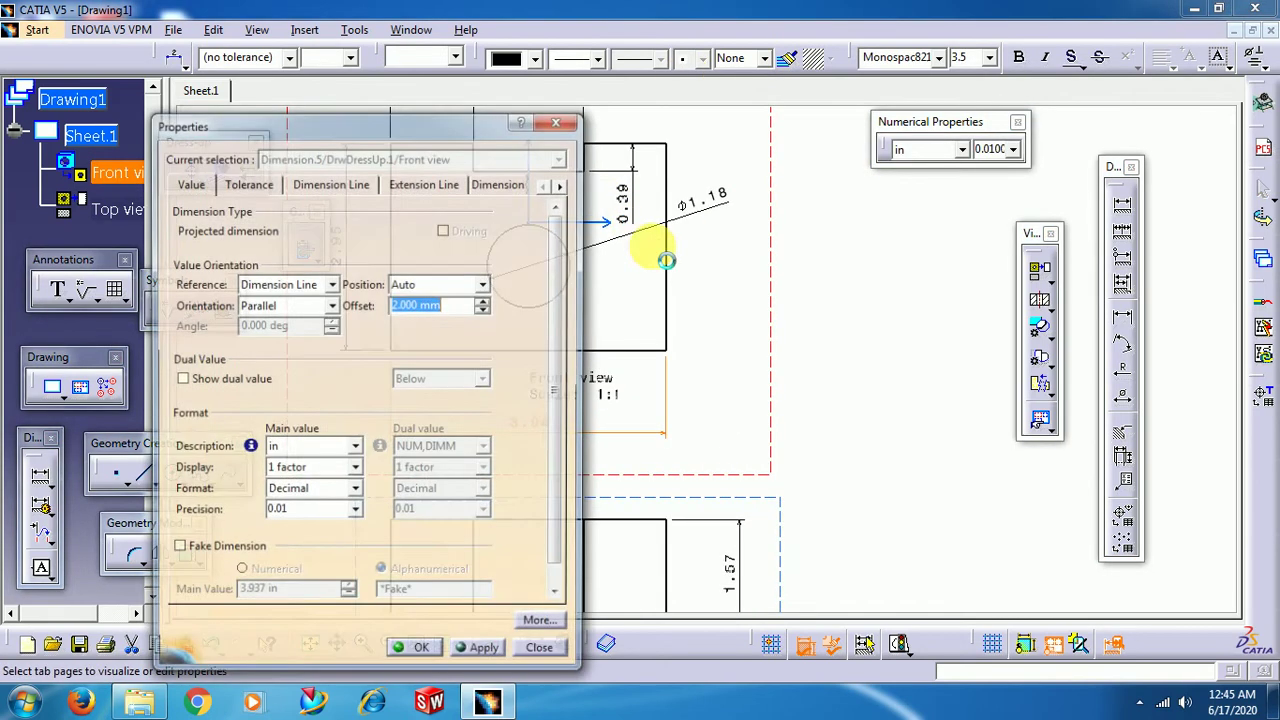
click(190, 185)
click(355, 448)
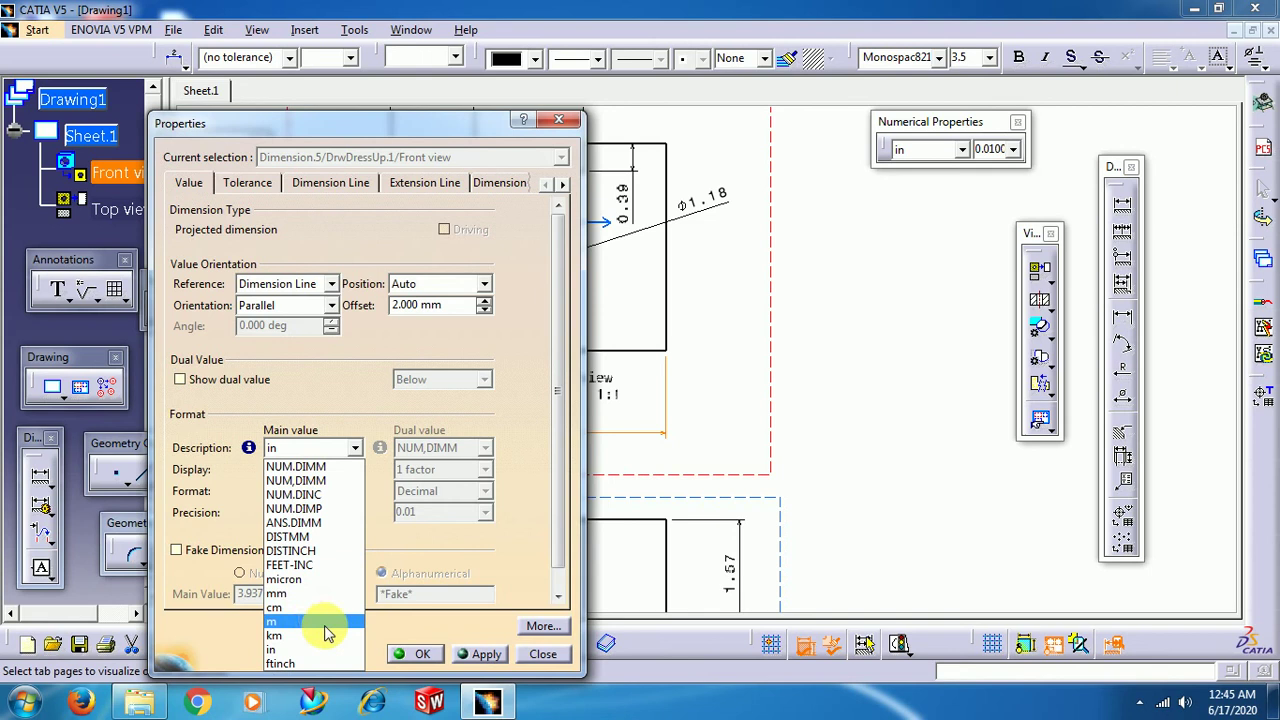
click(318, 594)
click(422, 654)
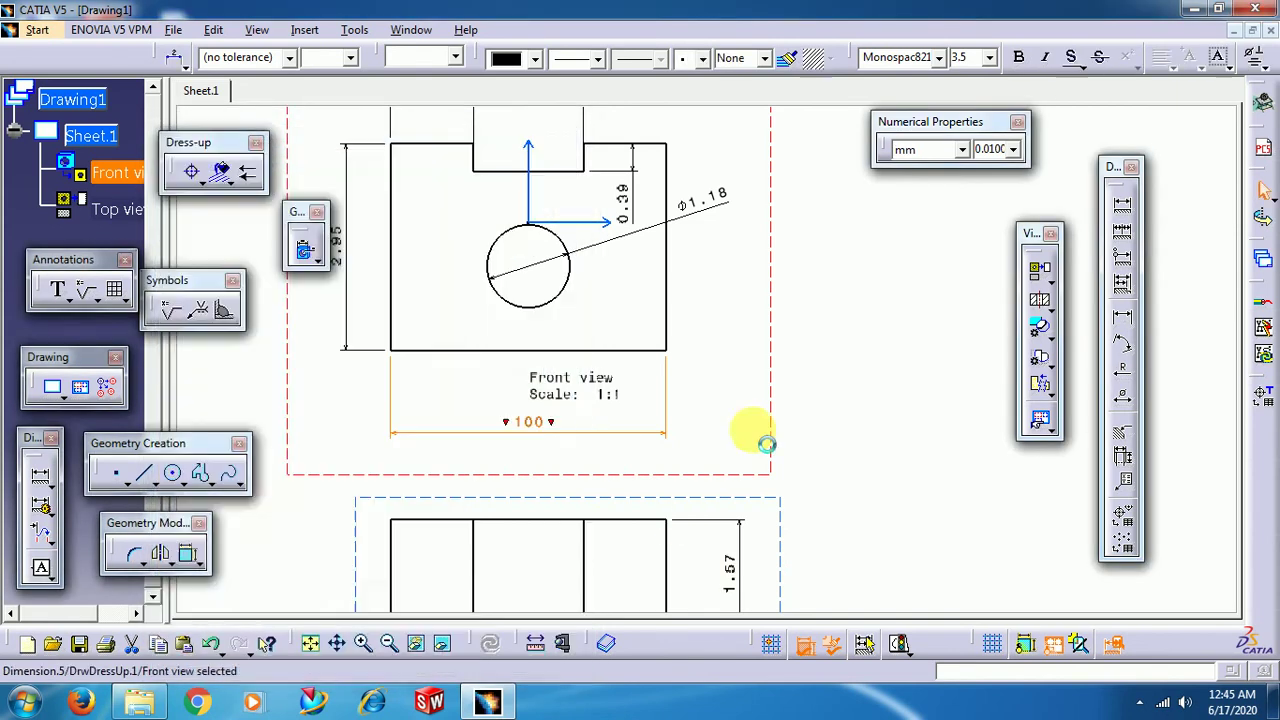
middle_drag(826, 354, 830, 395)
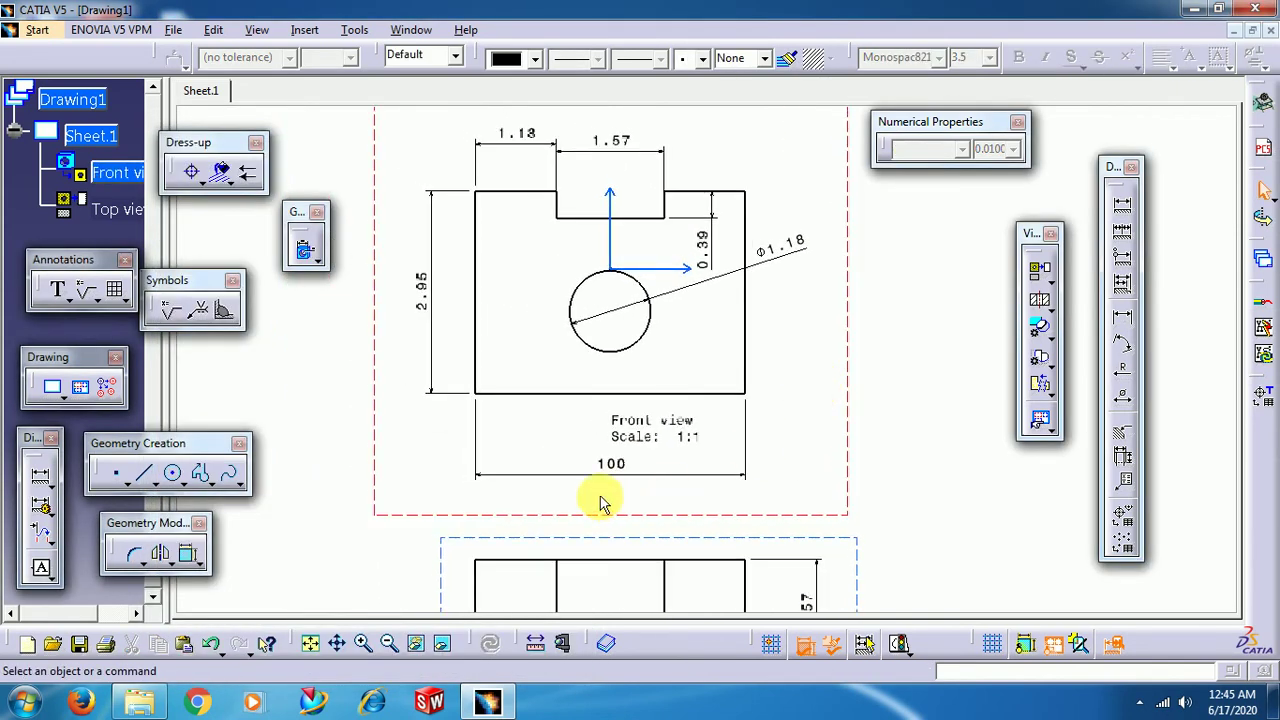
middle_drag(608, 464, 594, 494)
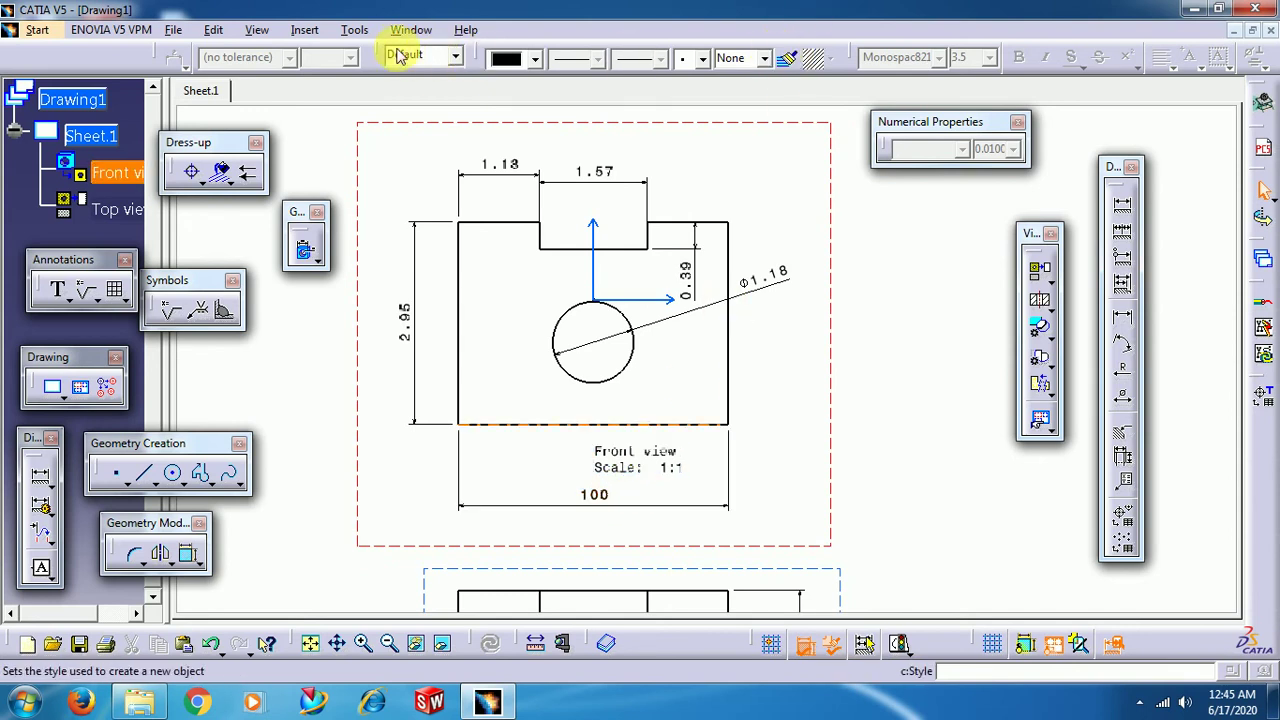
Float the Style toolbar and copy the 100 dimension's format onto Ø1.18, making it 30.
mouse_move(372, 150)
mouse_down()
mouse_move(481, 60)
mouse_move(580, 158)
mouse_up()
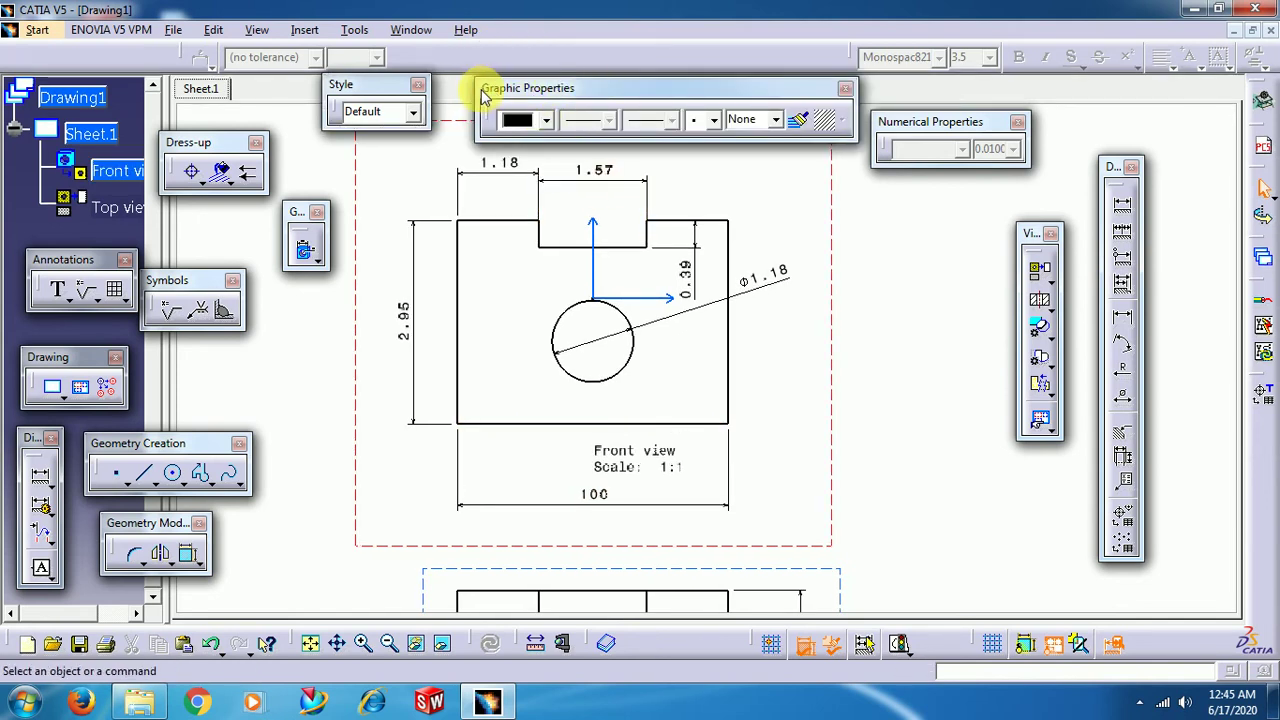
click(797, 125)
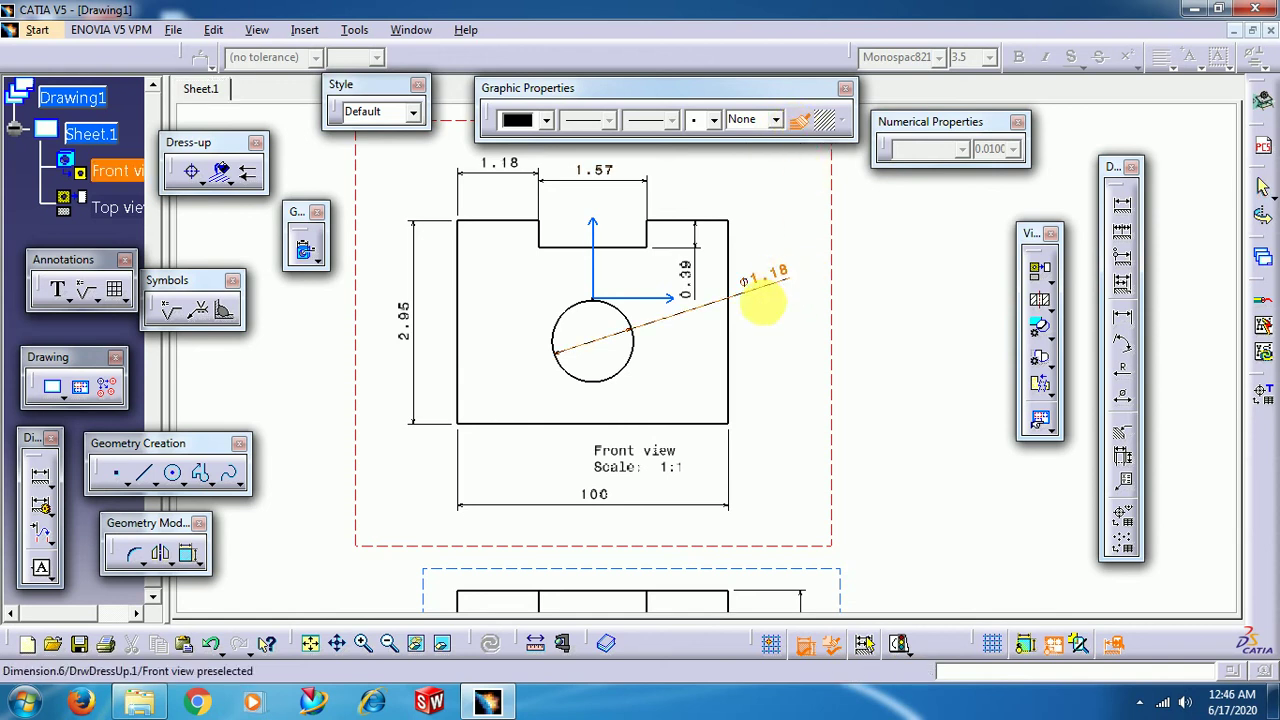
click(762, 298)
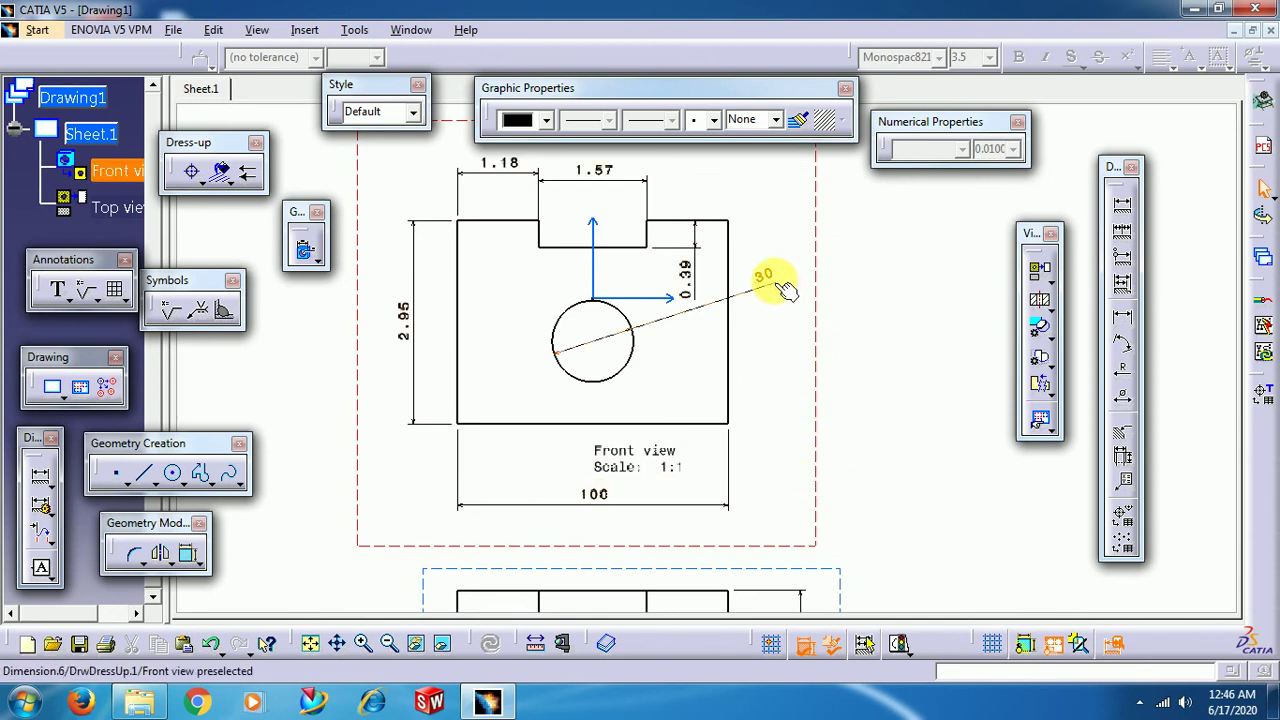
middle_drag(788, 295, 796, 360)
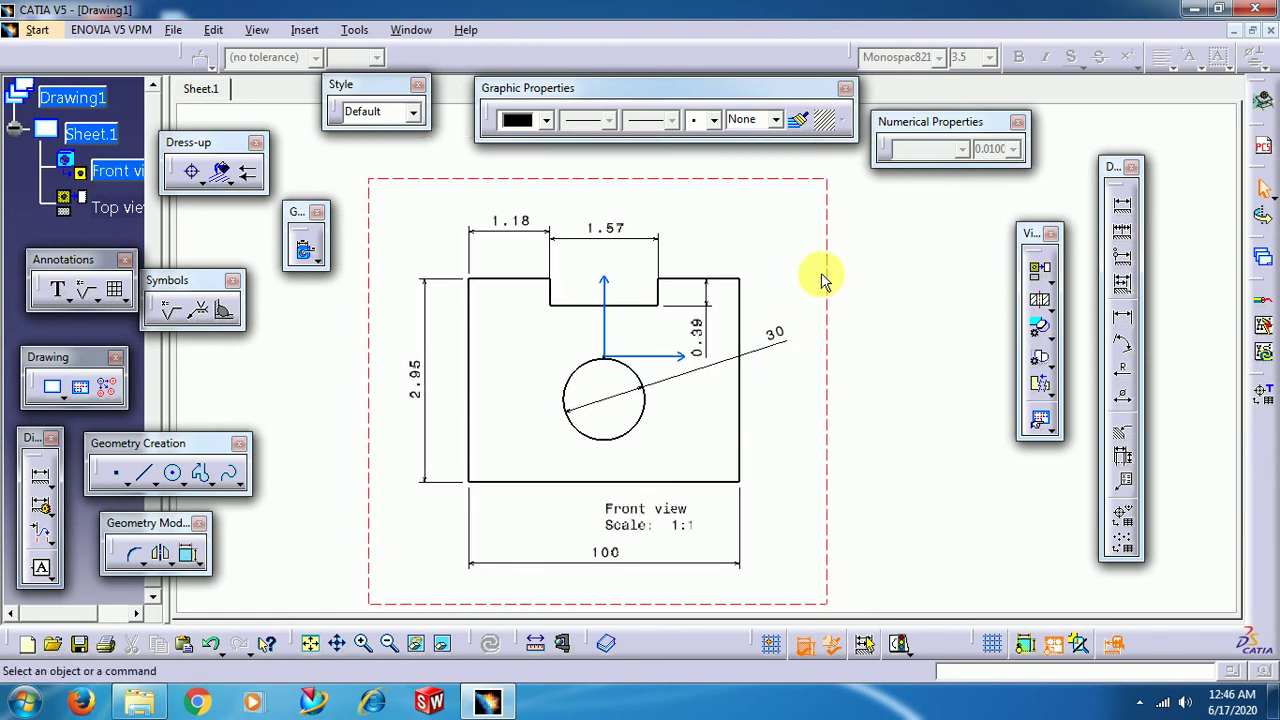
click(801, 120)
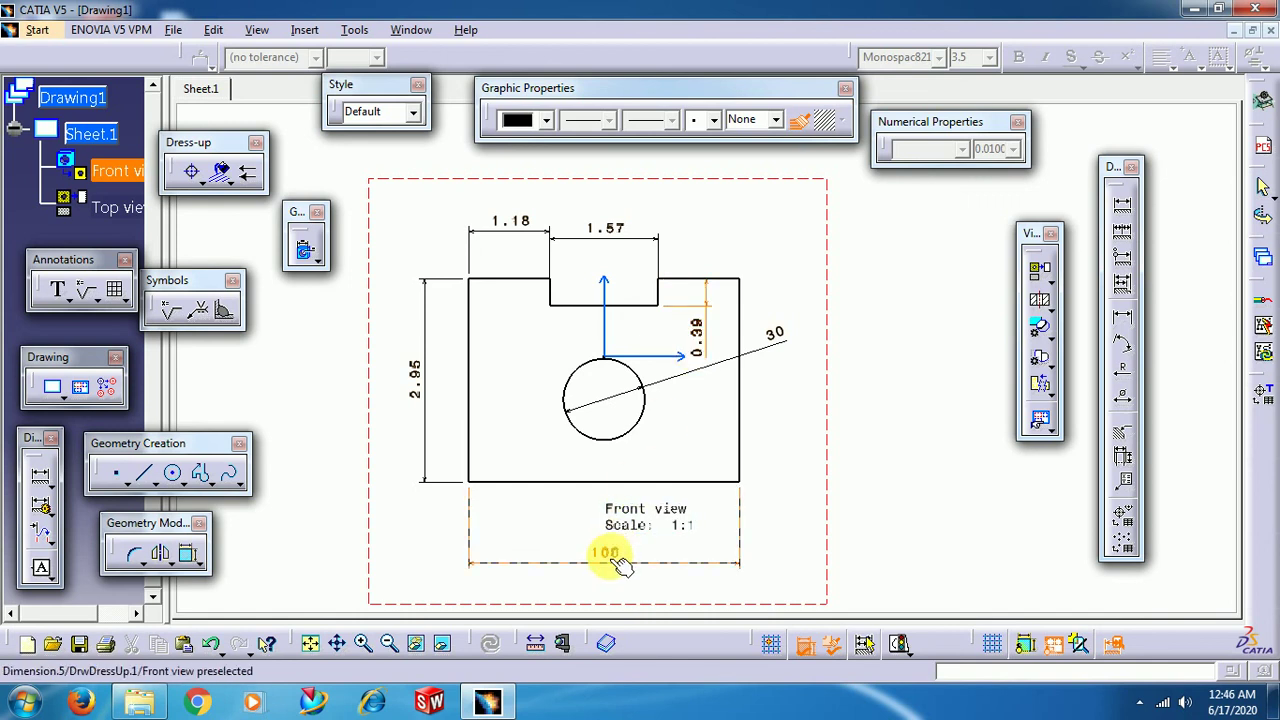
Copy the 100 dimension's millimetre format onto the 0.39, 1.57, 1.18 and 2.95 dimensions.
click(615, 560)
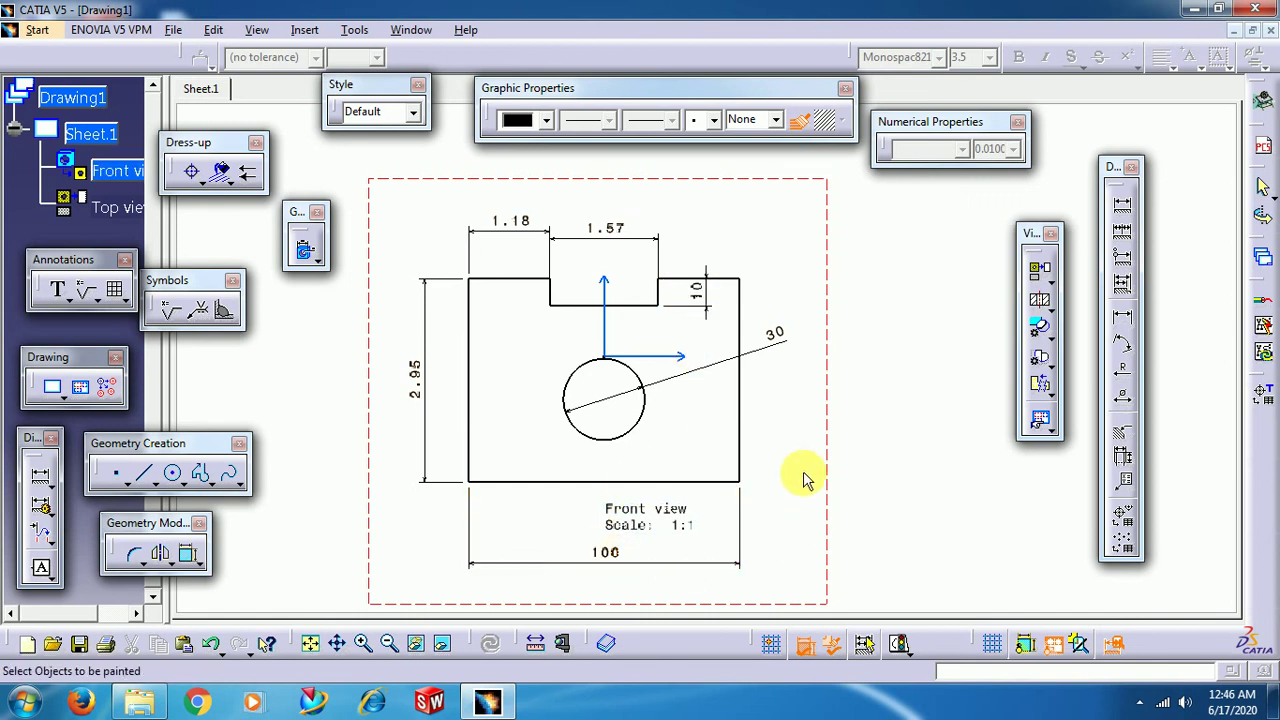
click(606, 229)
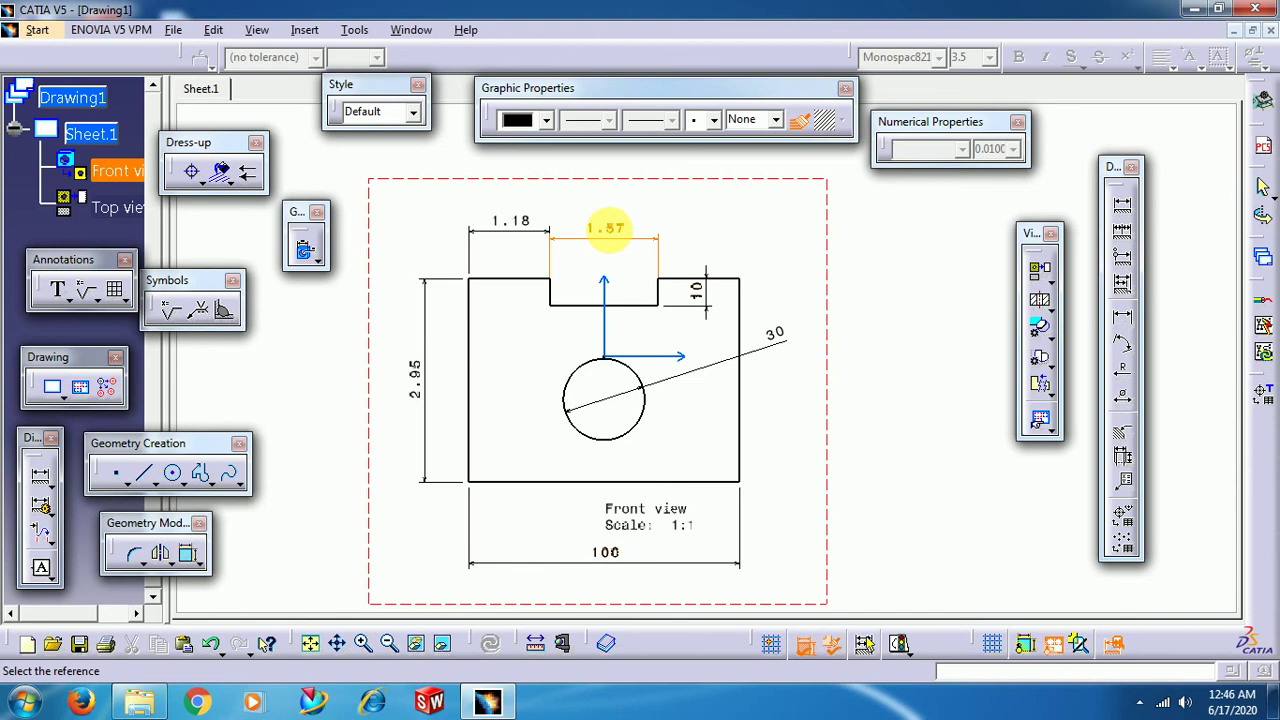
click(607, 555)
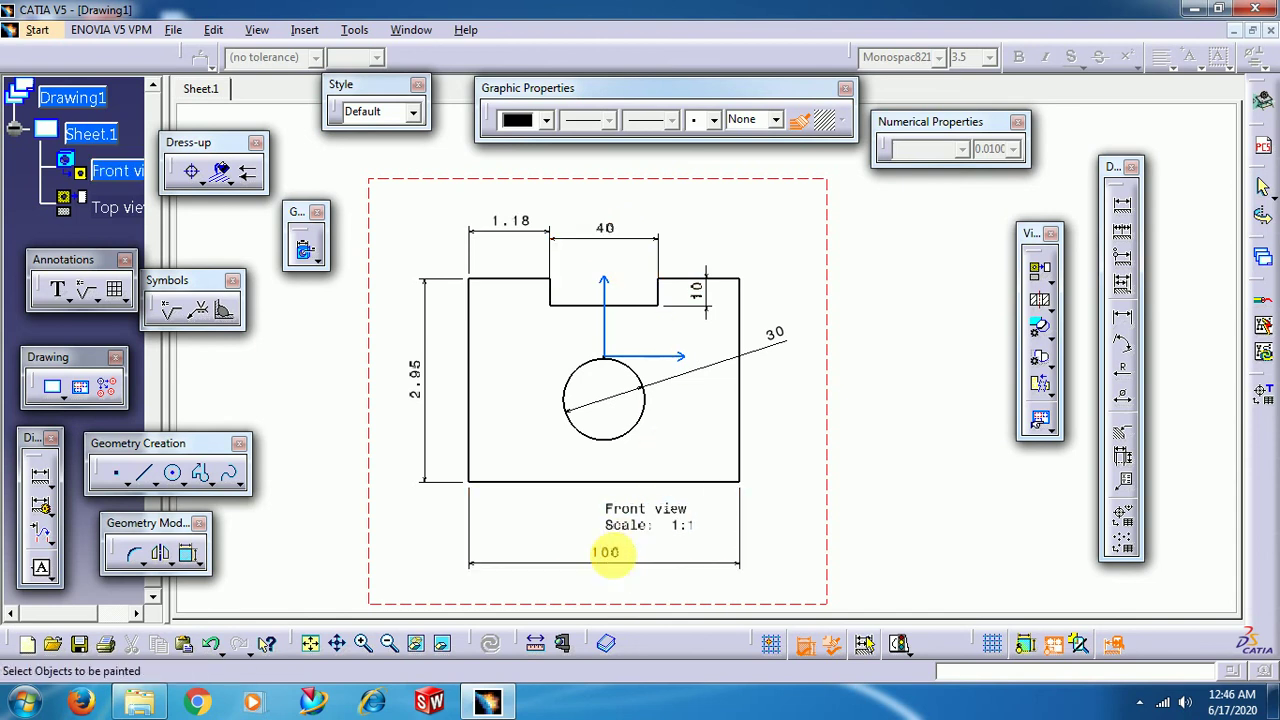
click(498, 222)
click(605, 555)
click(418, 382)
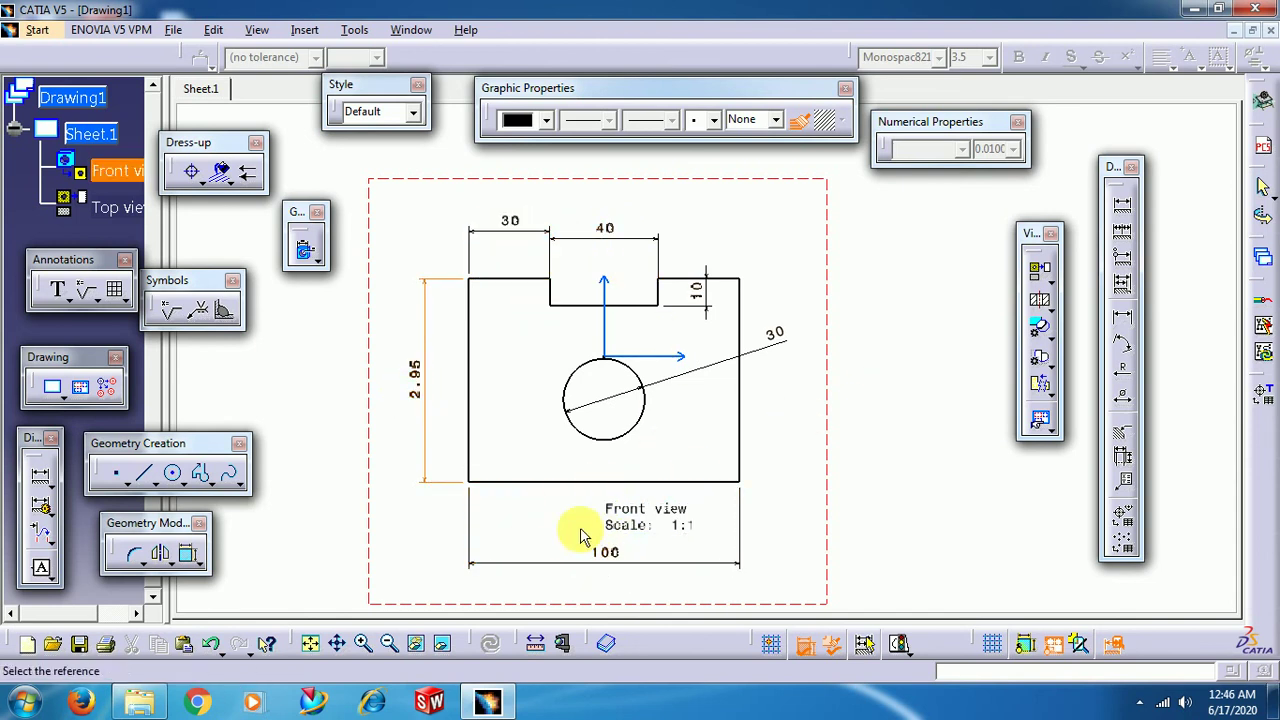
click(605, 553)
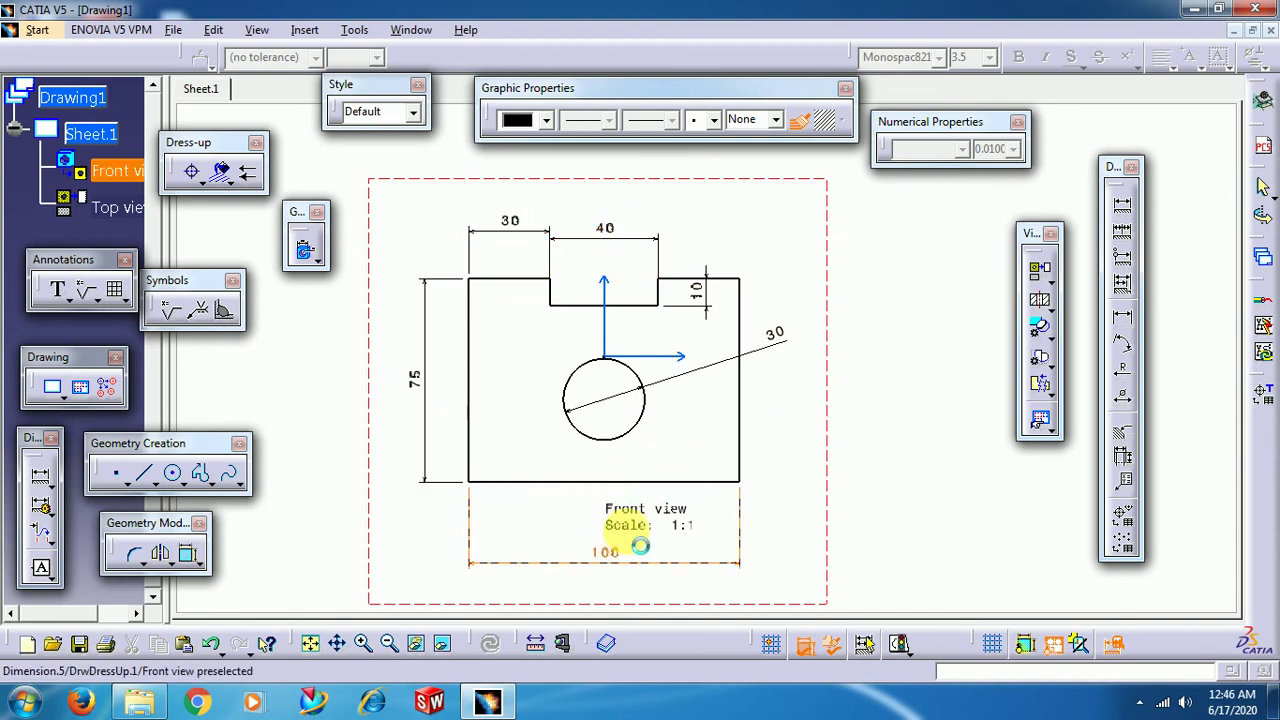
click(802, 123)
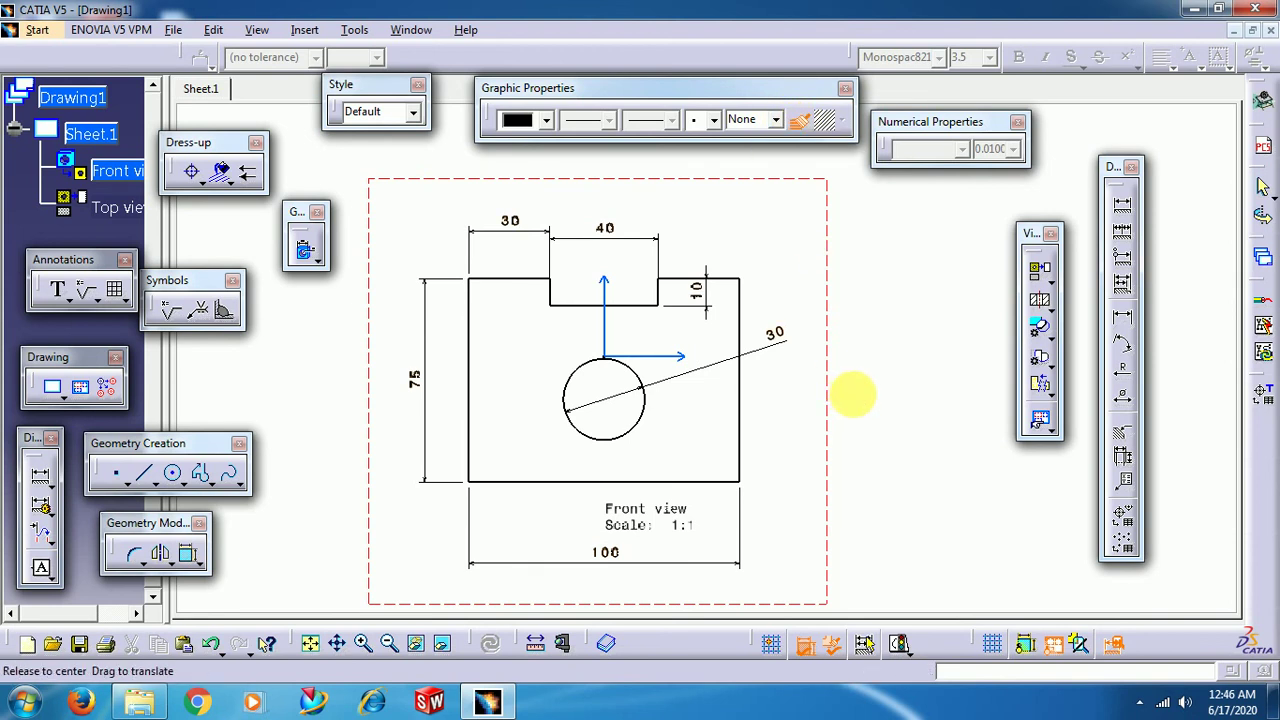
mouse_move(852, 395)
middle_down()
mouse_move(815, 352)
mouse_move(794, 377)
mouse_move(823, 377)
mouse_move(829, 429)
mouse_move(818, 425)
middle_up()
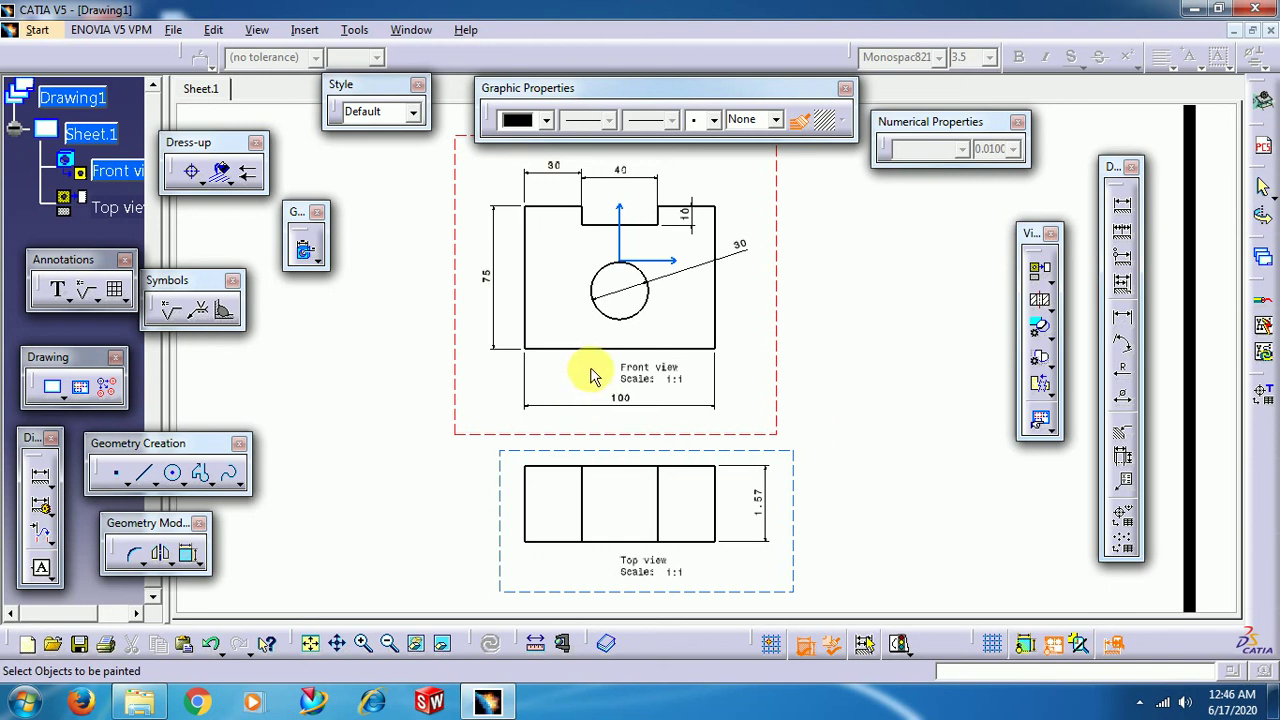
middle_drag(583, 371, 591, 409)
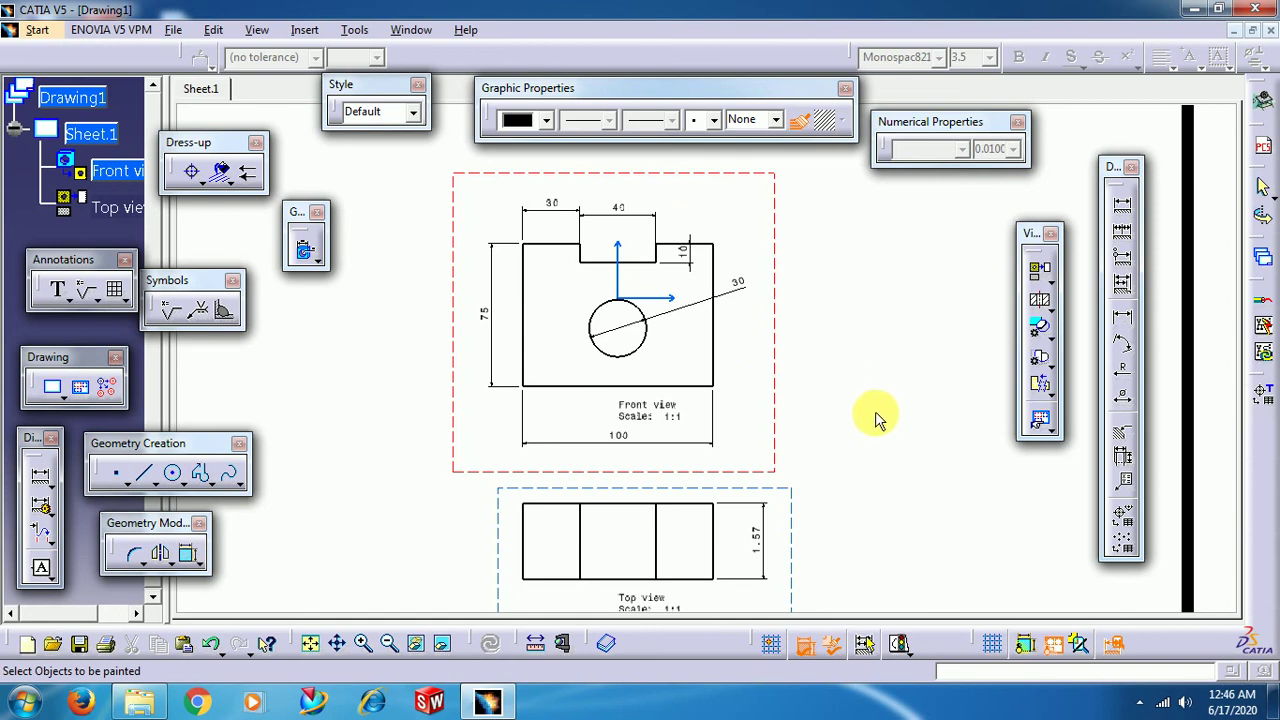